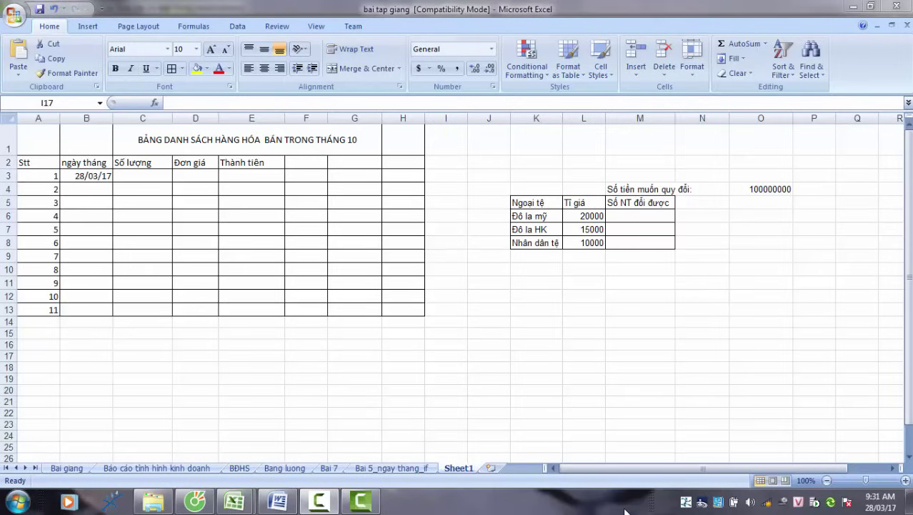
Step: Widen the Đơn giá column D slightly, to 9.14 (69 pixels)
left_click(149, 176)
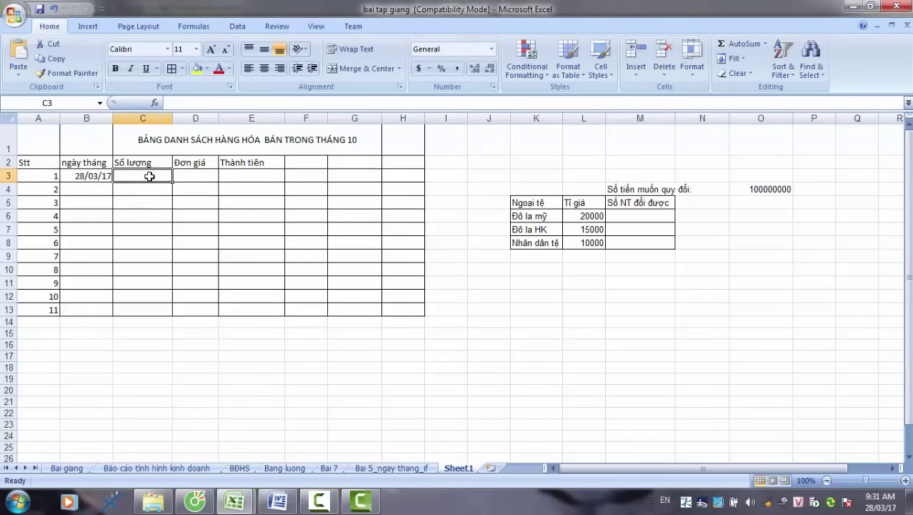
left_click(184, 174)
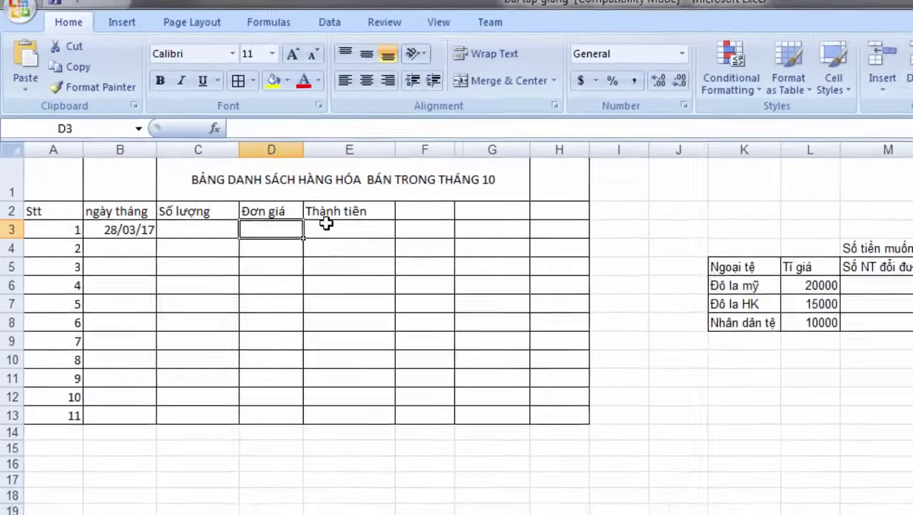
left_click(334, 230)
left_click_drag(304, 150, 323, 155)
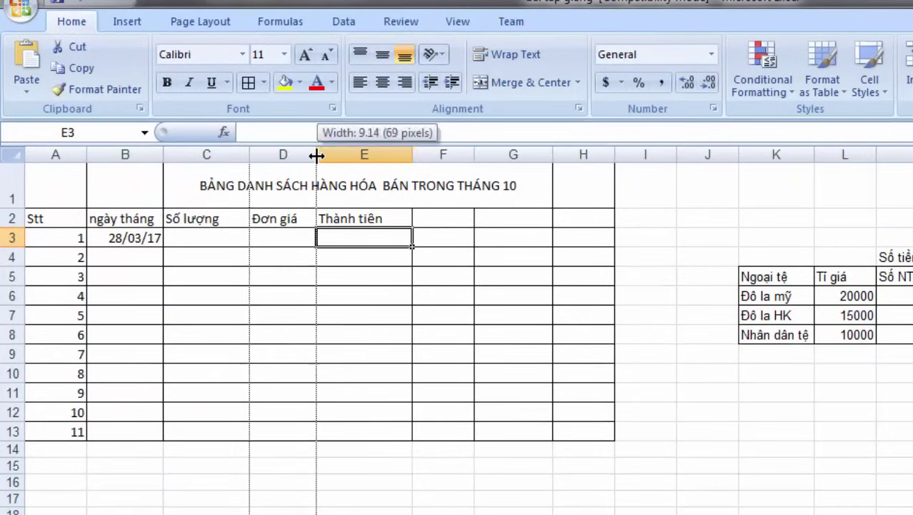
Step: Enter the quantities 20, 35, 67, 18 and 34 in C3:C7
left_click(221, 238)
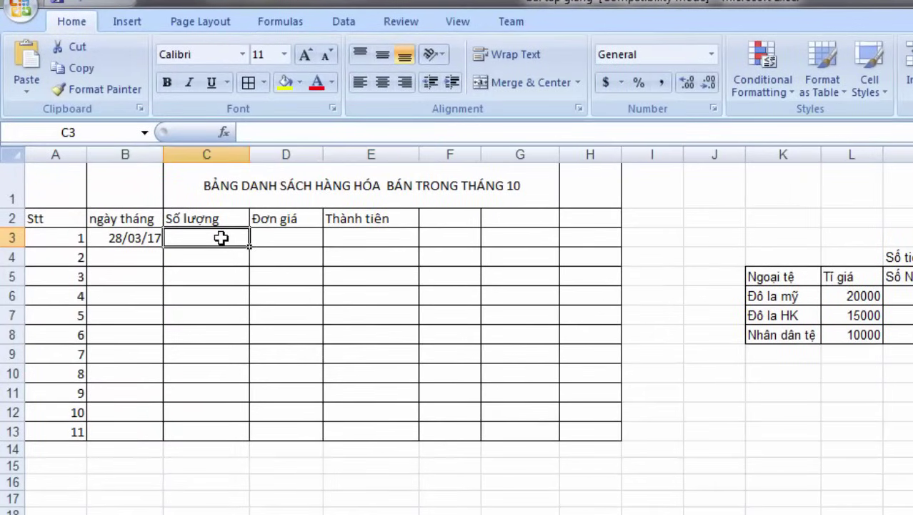
type("20")
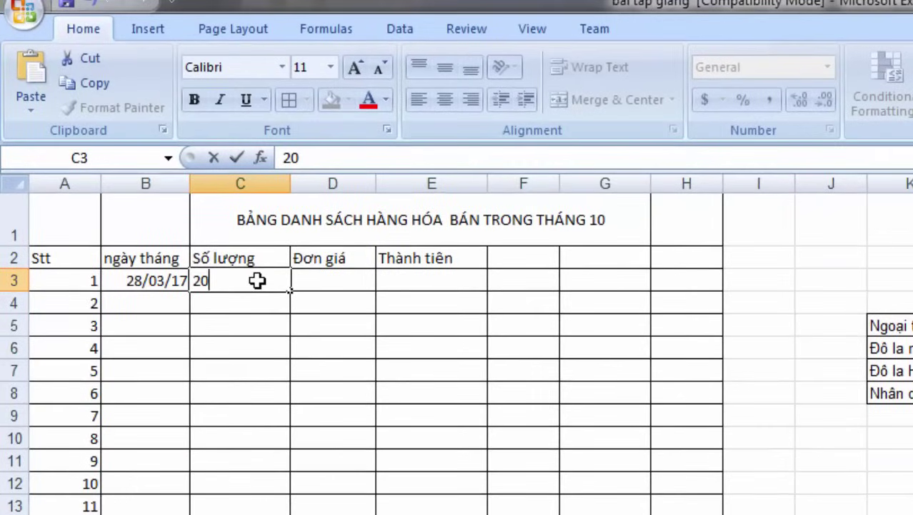
key("Return")
type("35")
key("Return")
type("67")
key("Return")
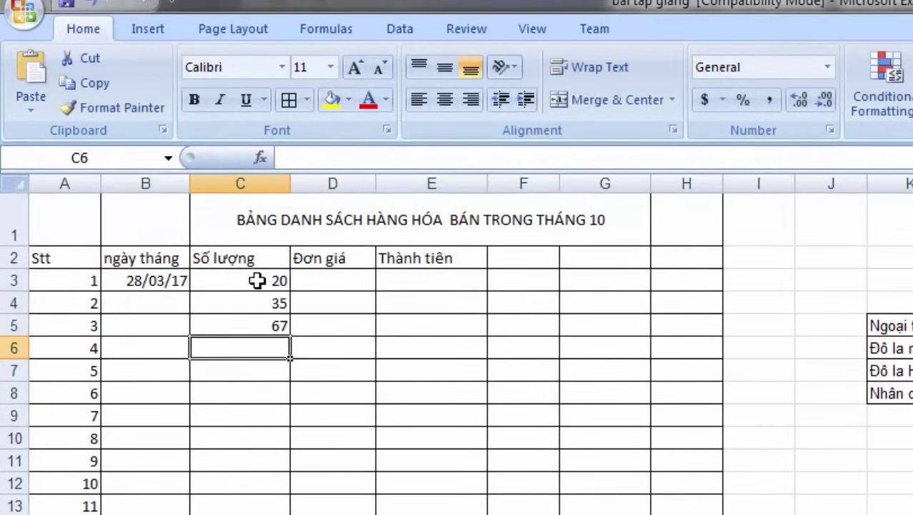
type("1")
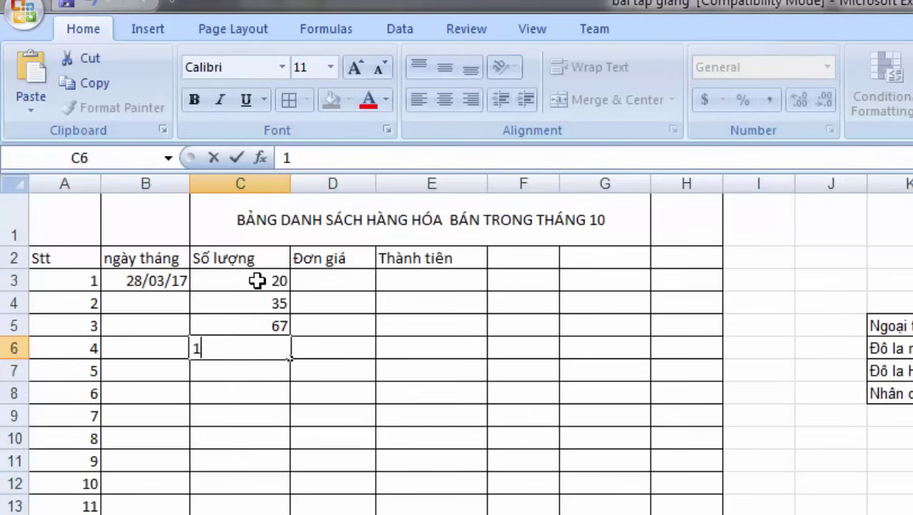
type("8")
key("Return")
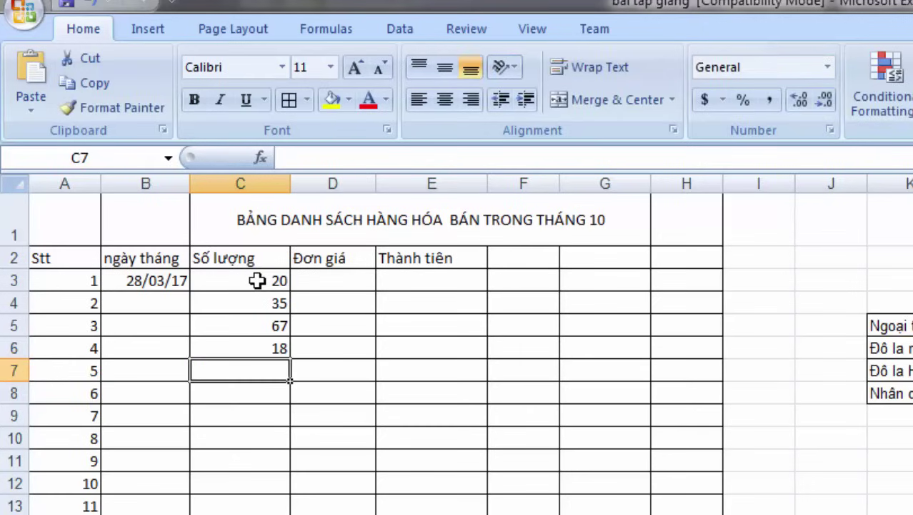
type("34")
key("Tab")
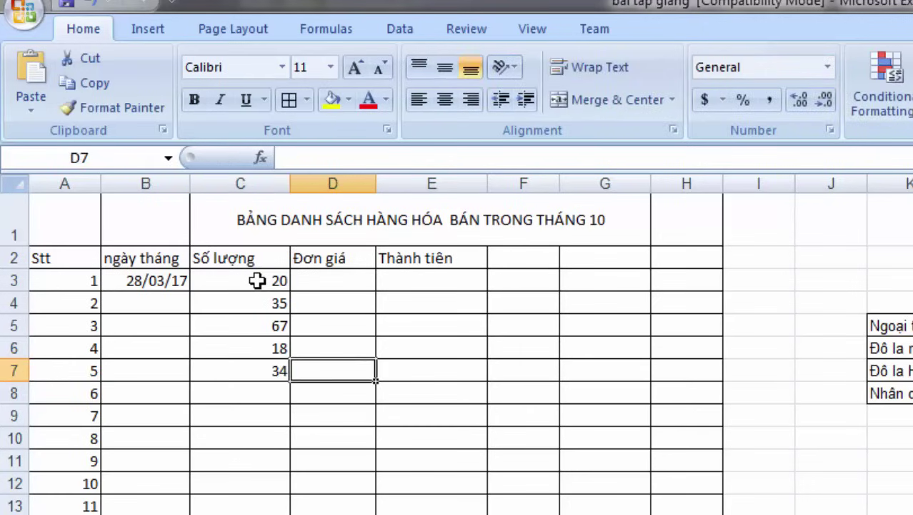
Step: Enter unit prices 15000, 30000, 34000, 20000 and 10000 in D3:D7, correcting D7 to 10000
left_click(315, 283)
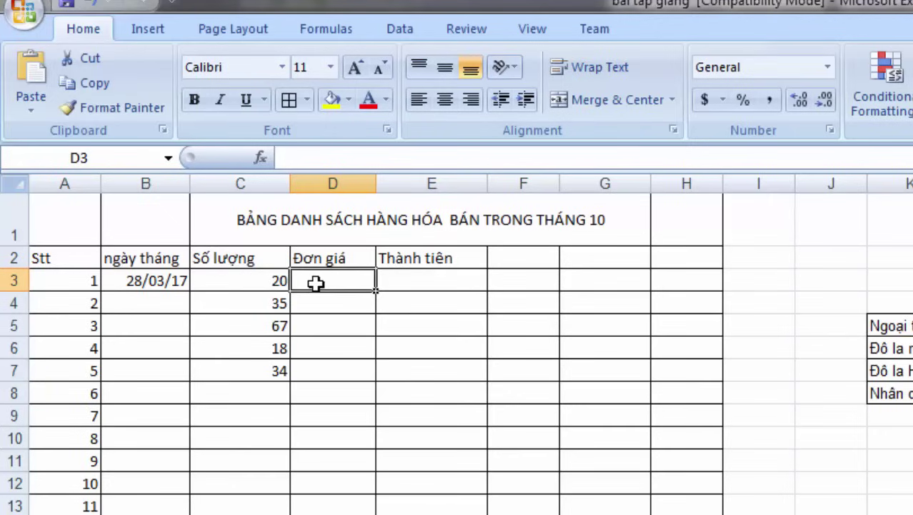
type("15000")
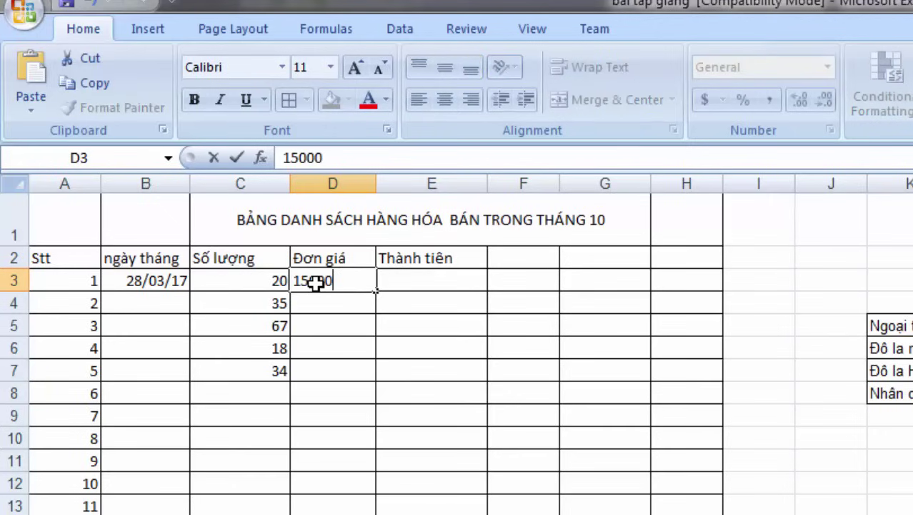
key("Return")
type("3")
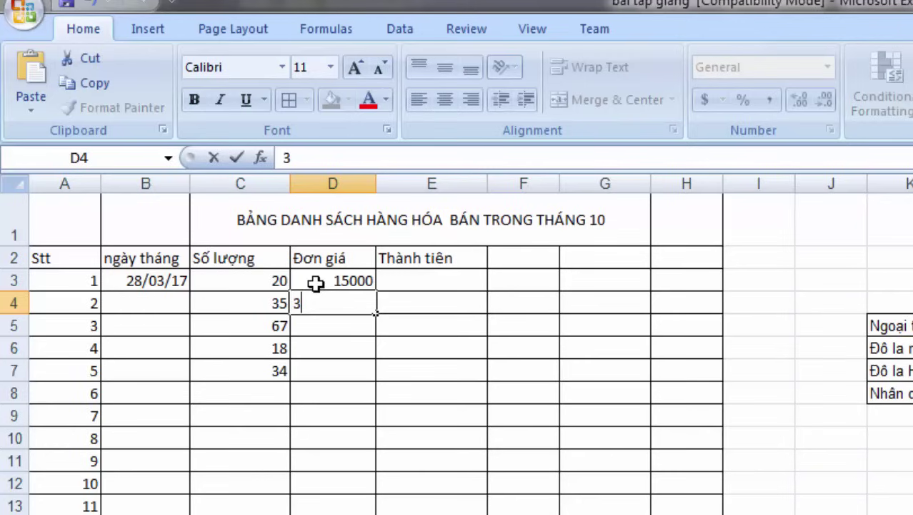
type("0000")
key("Return")
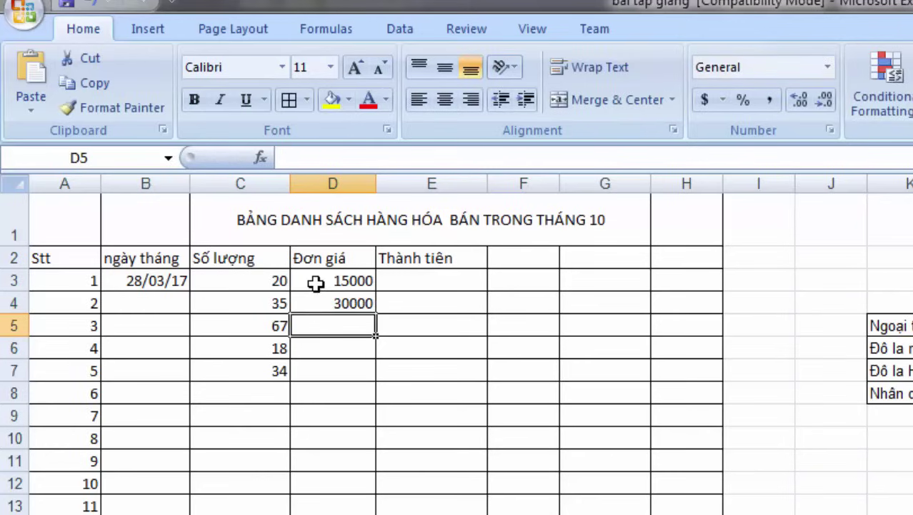
type("34")
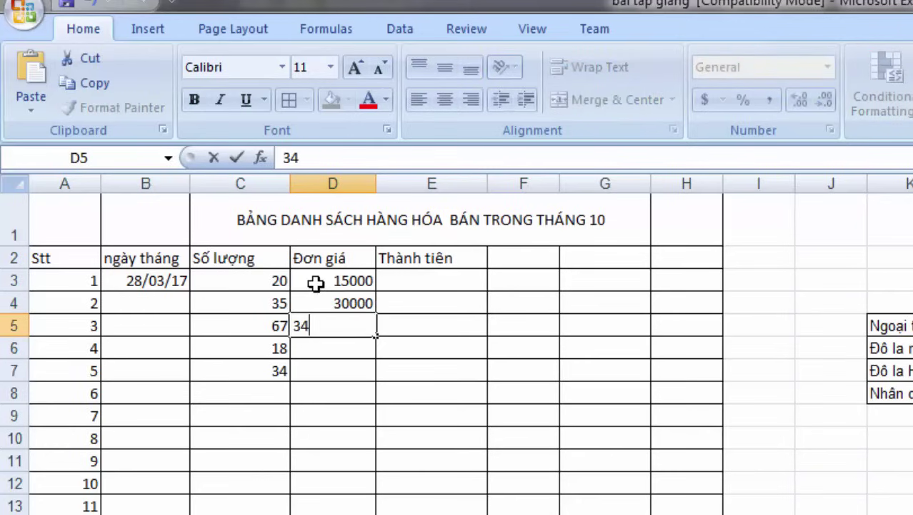
type("000")
key("Return")
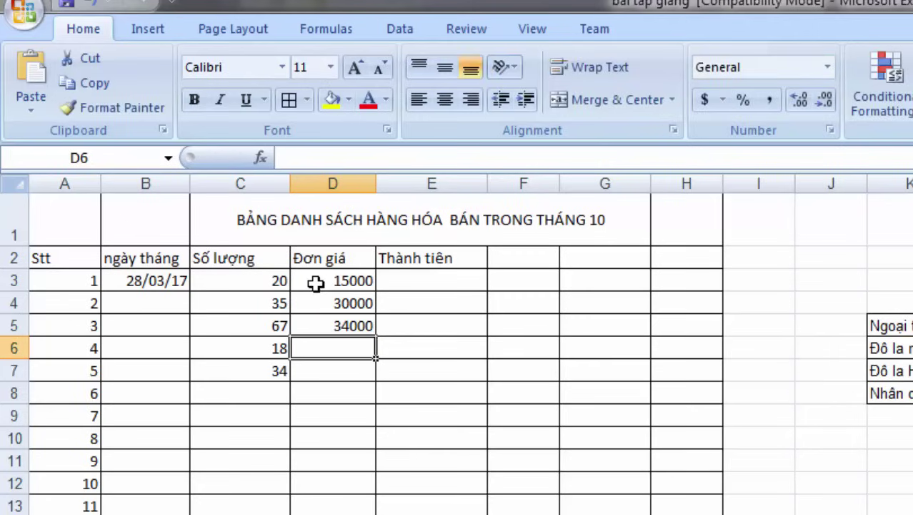
type("20000")
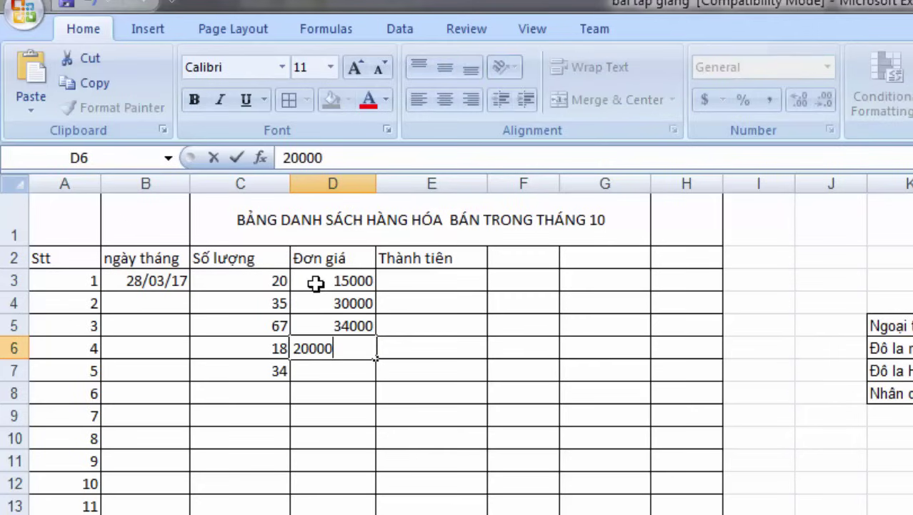
key("Return")
type("10")
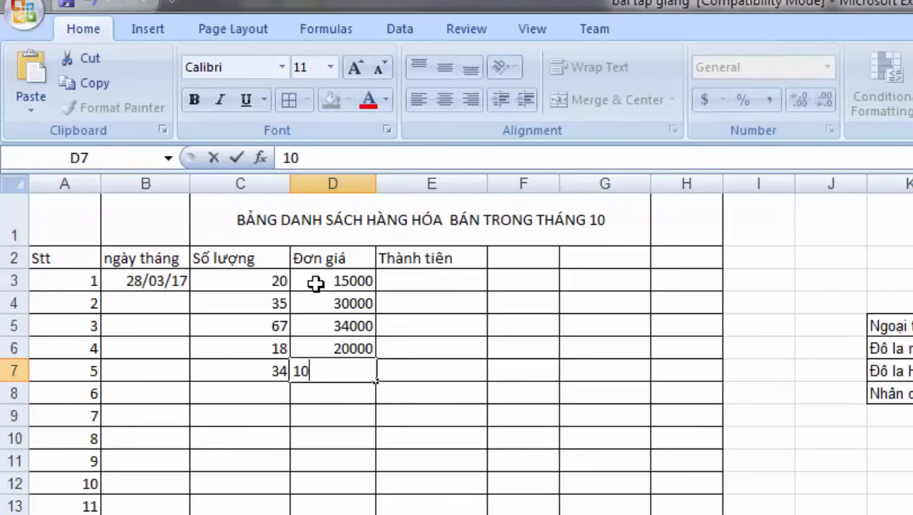
key("Return")
key("Up")
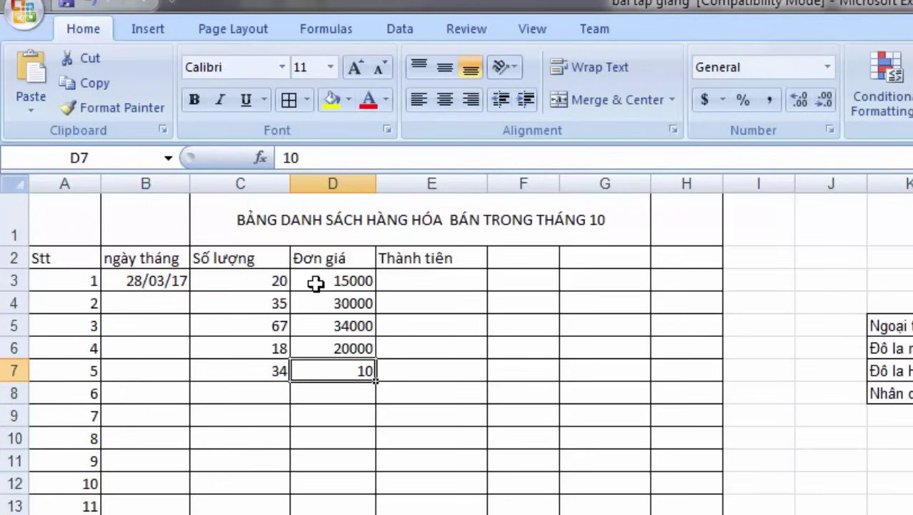
type("1000")
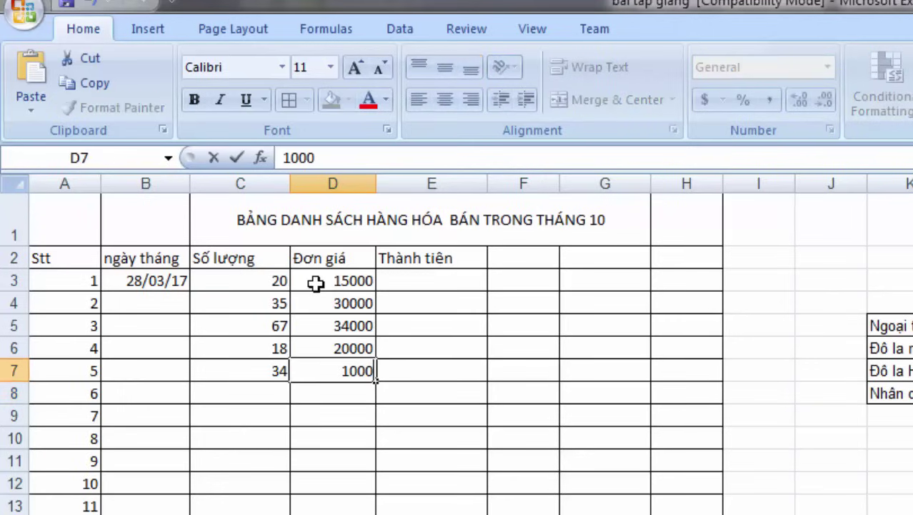
type("0")
left_click(424, 421)
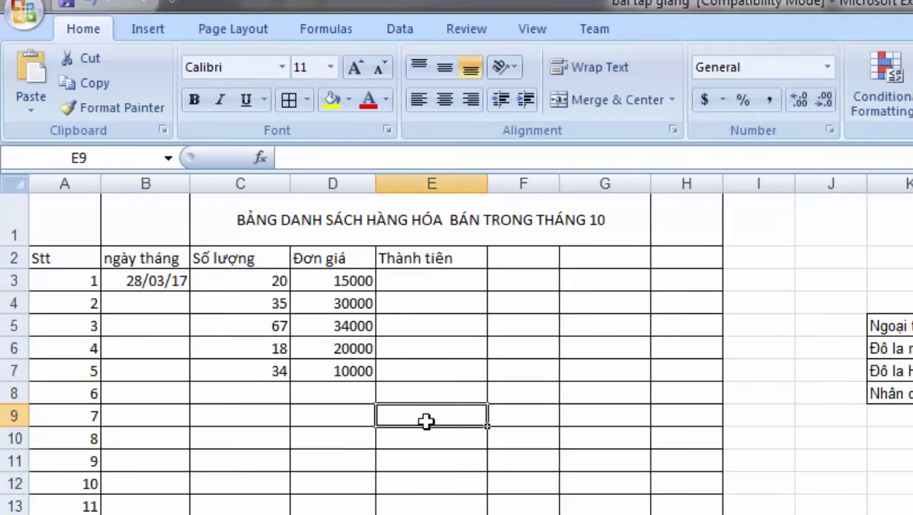
Step: Begin a formula with = in cell E3 under Thành tiên
left_click(420, 281)
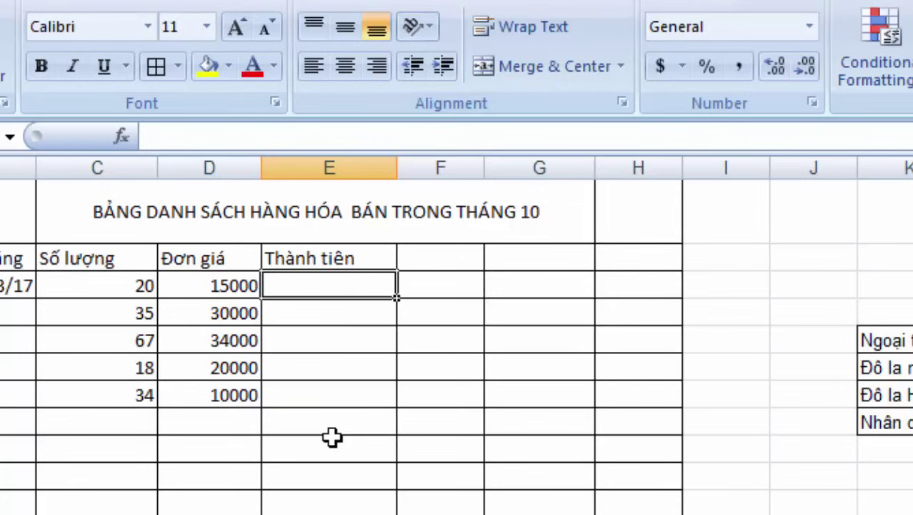
type("=")
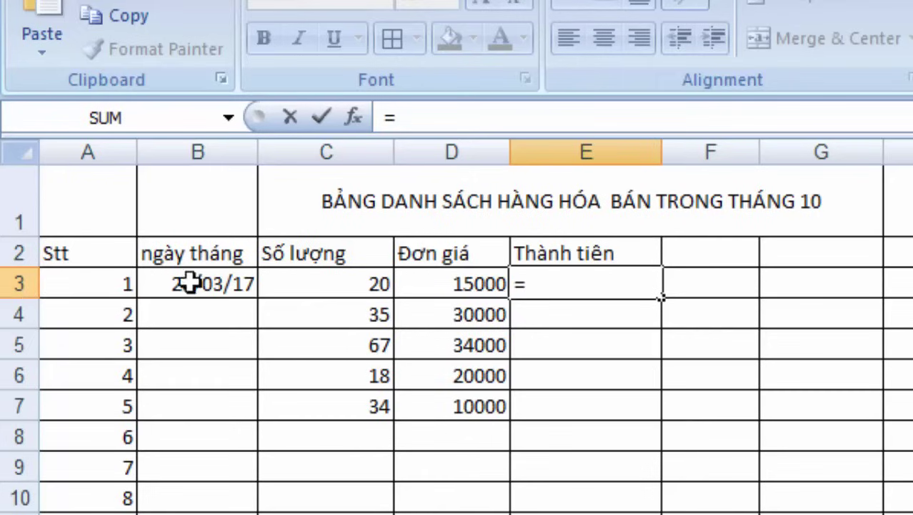
Step: Complete E3's formula as =C3*D3 so it shows 300000
left_click(324, 284)
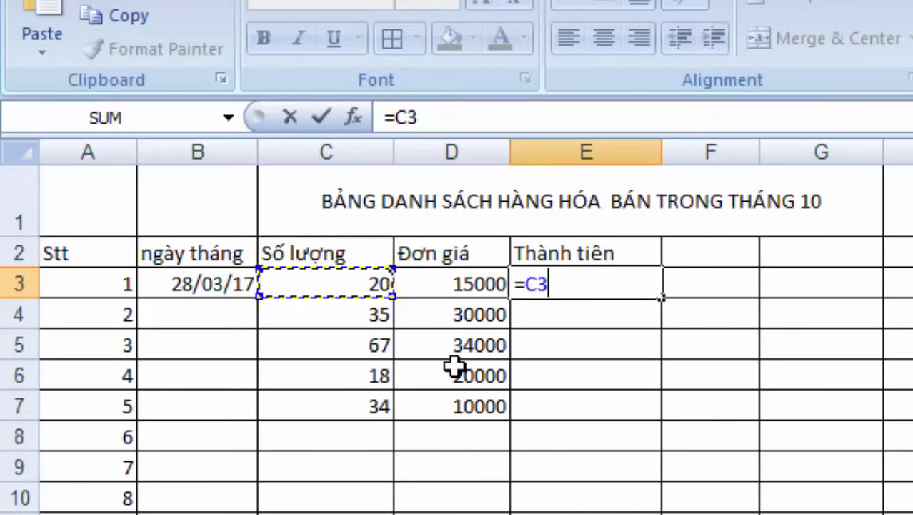
type("*")
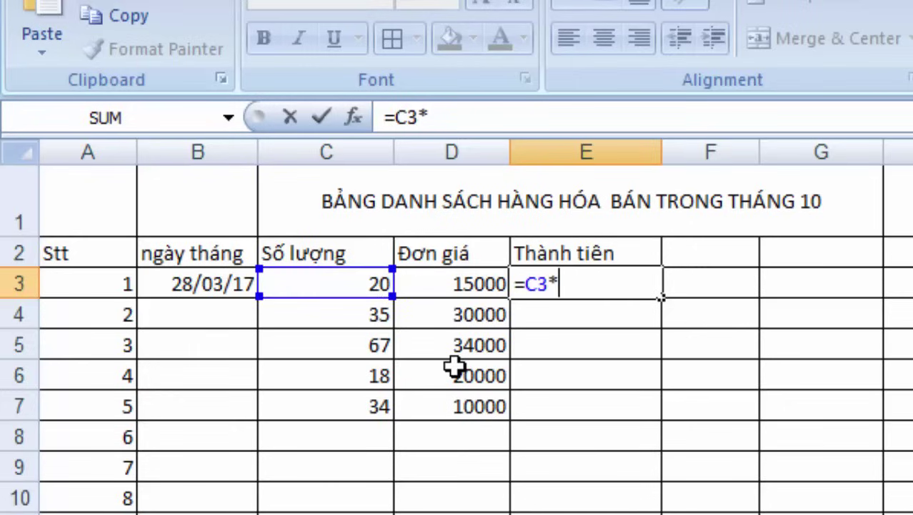
left_click(473, 284)
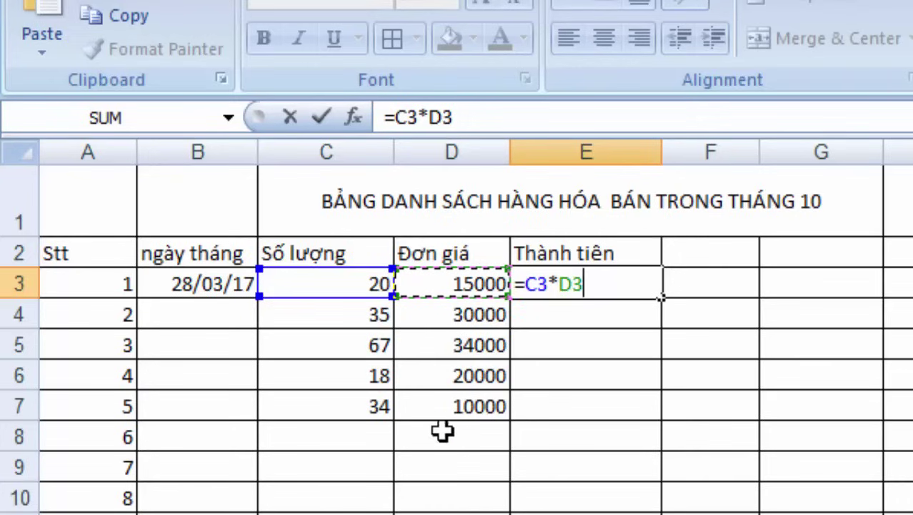
key("Return")
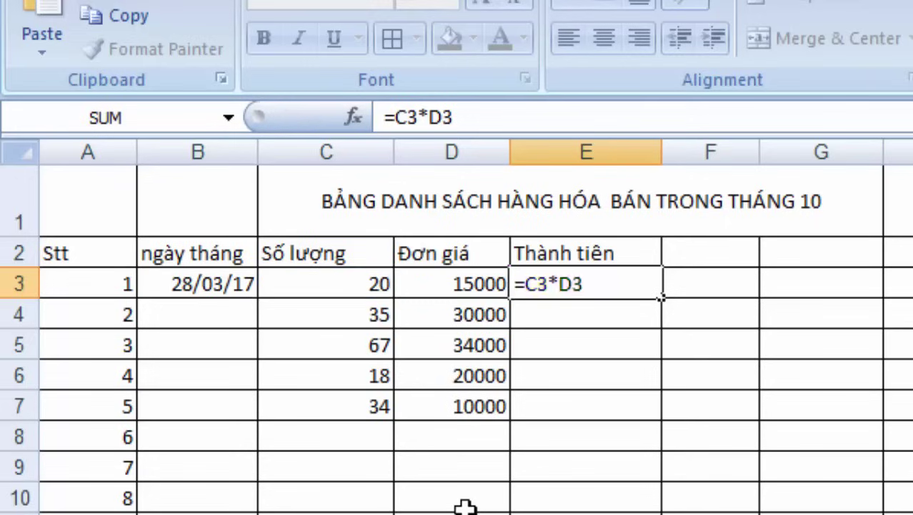
Step: Clear the stray '=' from E4, leaving it empty, and reselect E3 holding =C3*D3
left_click(626, 284)
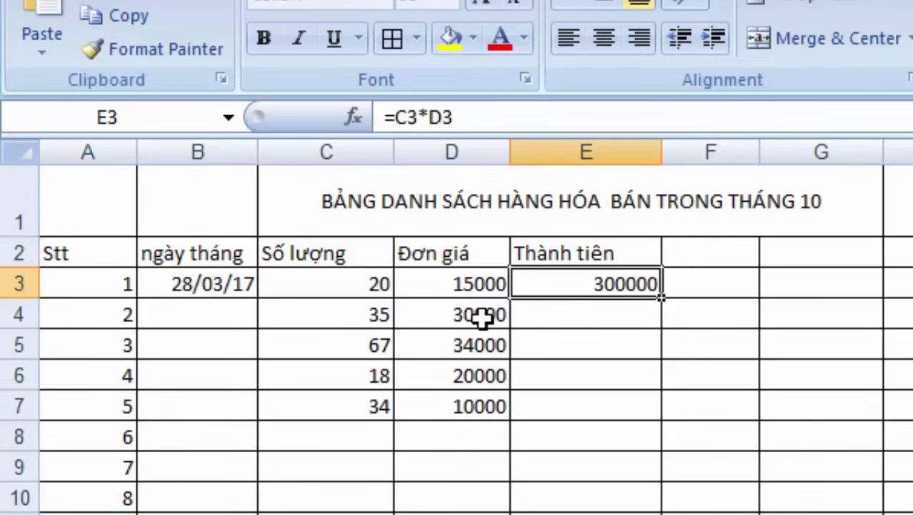
left_click_drag(483, 316, 492, 347)
left_click(492, 346)
left_click(493, 376)
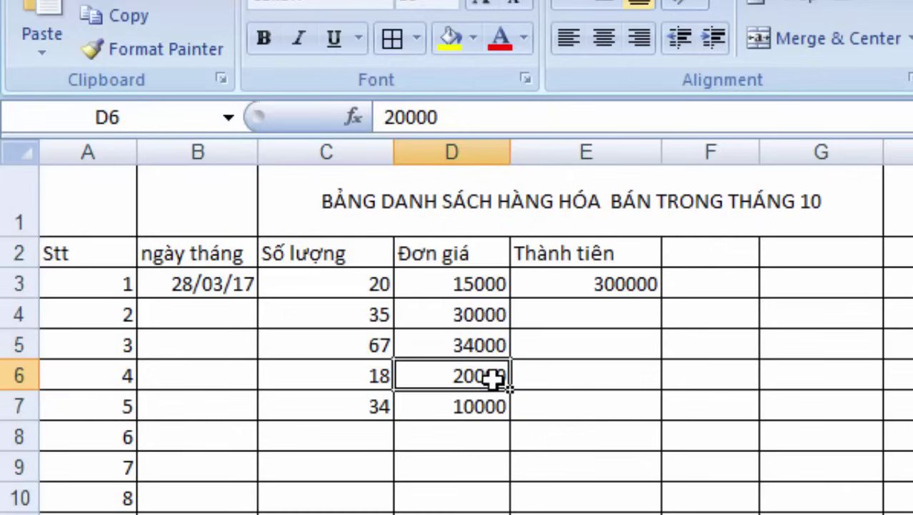
left_click(547, 312)
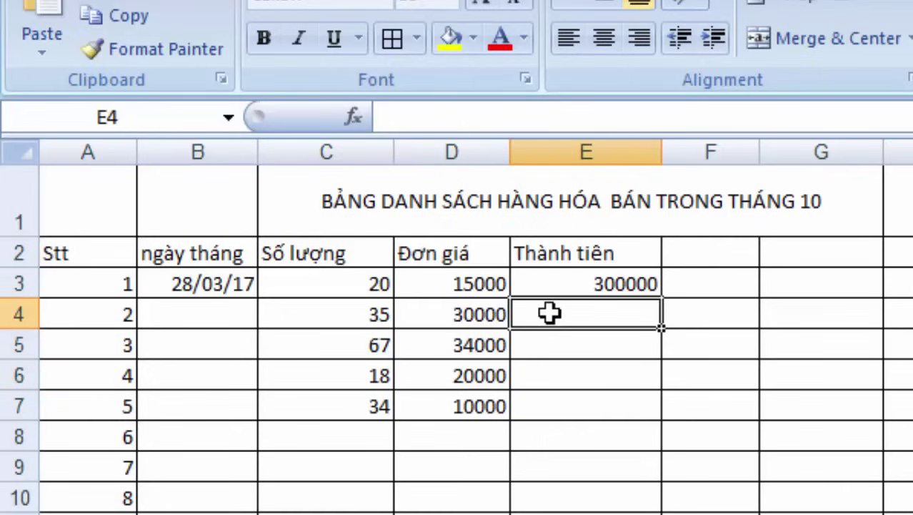
type("=")
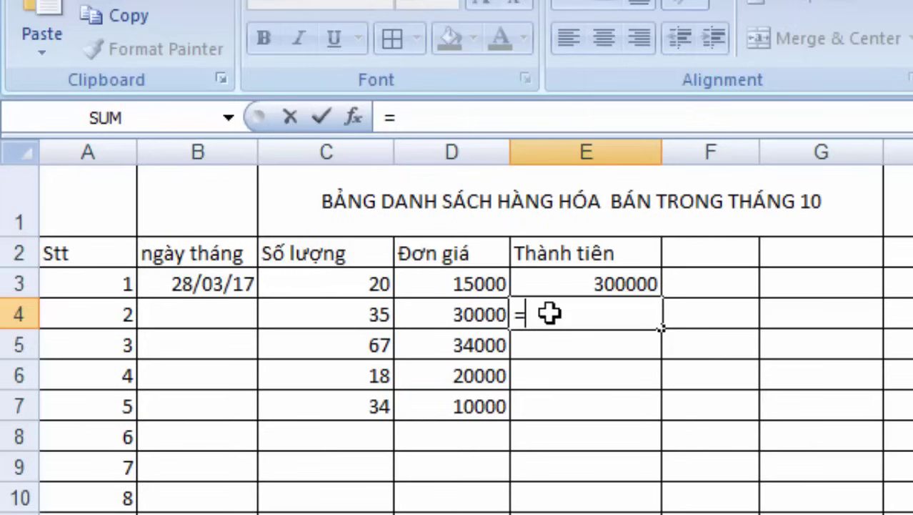
key("BackSpace")
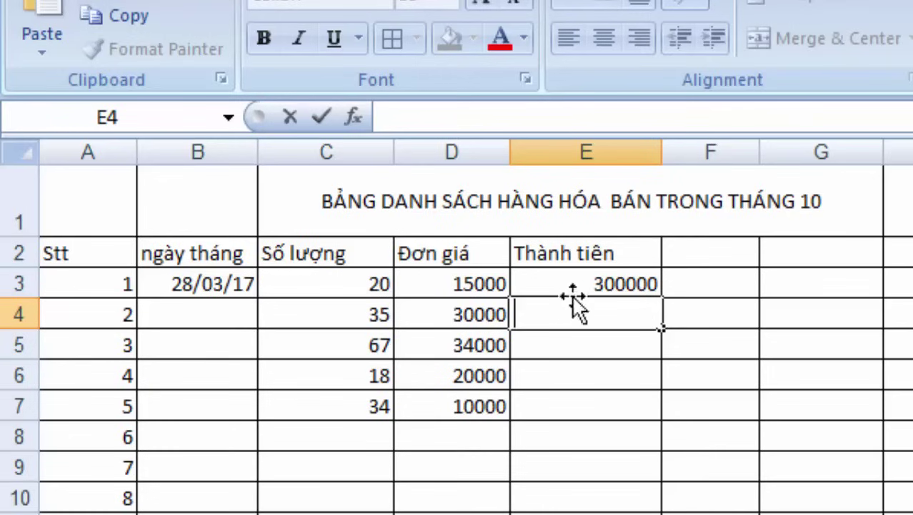
left_click(595, 287)
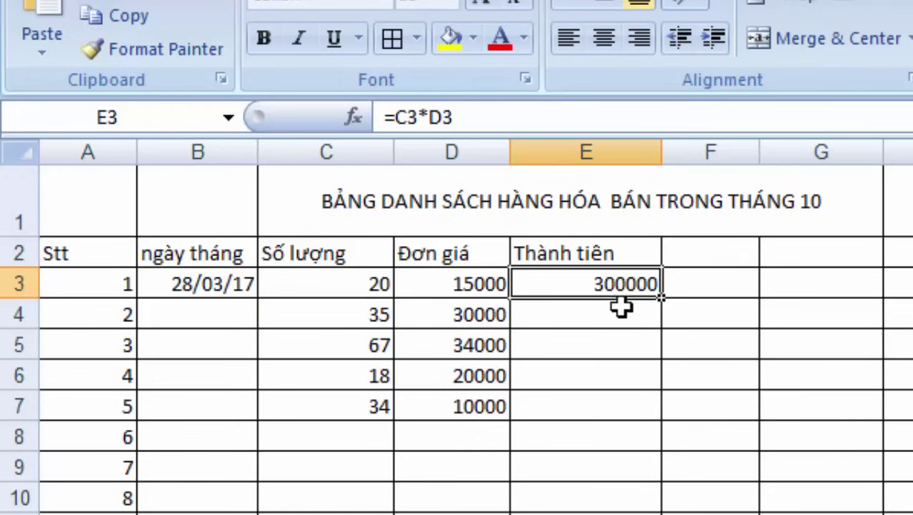
left_click(618, 313)
left_click(613, 283)
Step: Fill =C3*D3 from E3 down to E7, giving 1050000, 2278000, 360000 and 340000
left_click_drag(662, 302, 667, 395)
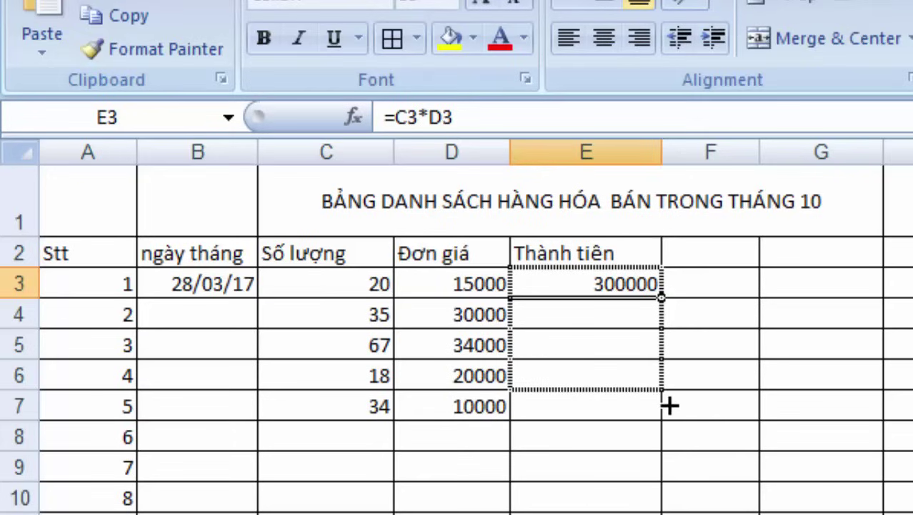
left_click_drag(668, 396, 669, 413)
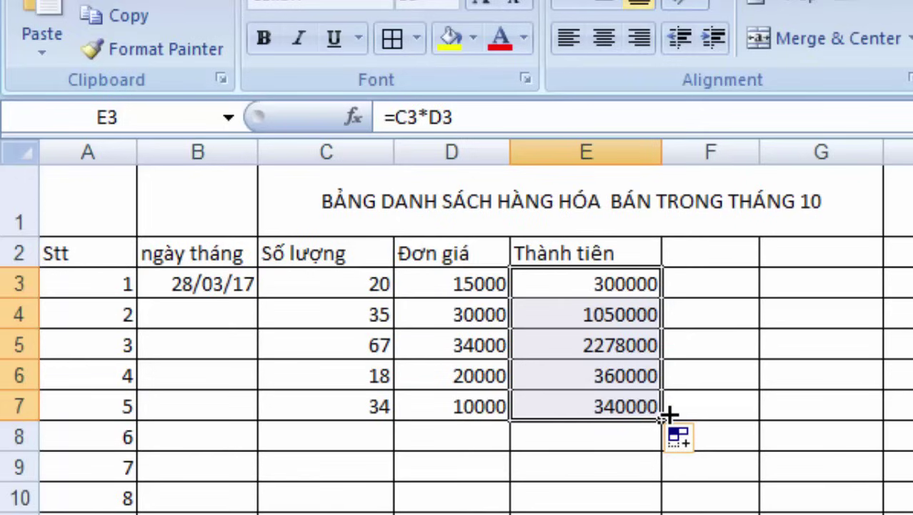
left_click(688, 270)
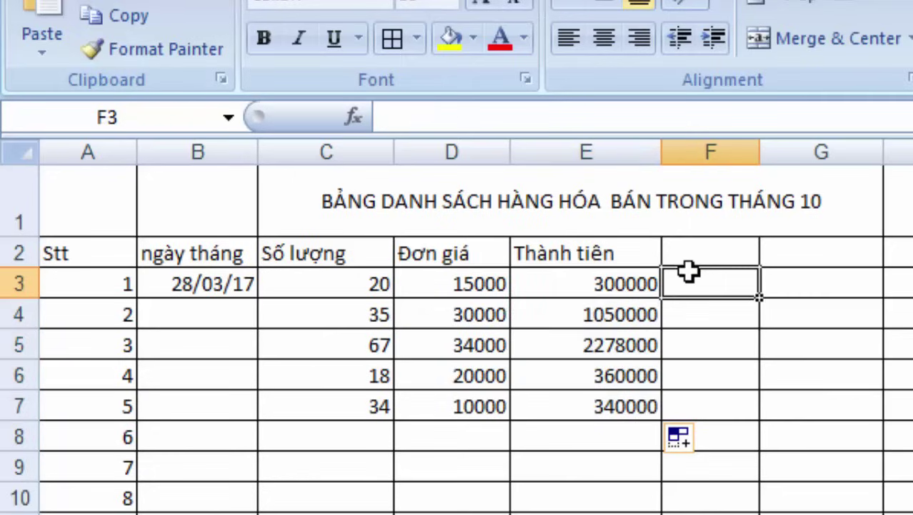
left_click(641, 280)
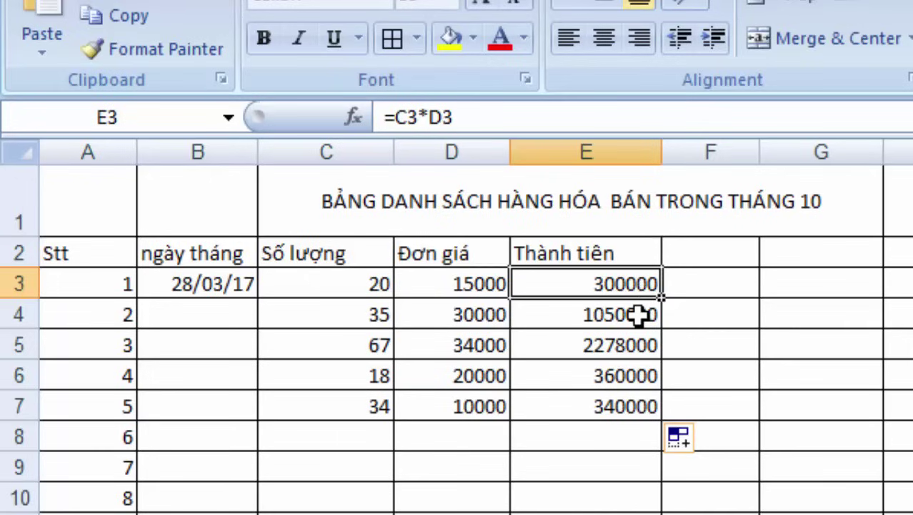
left_click(638, 314)
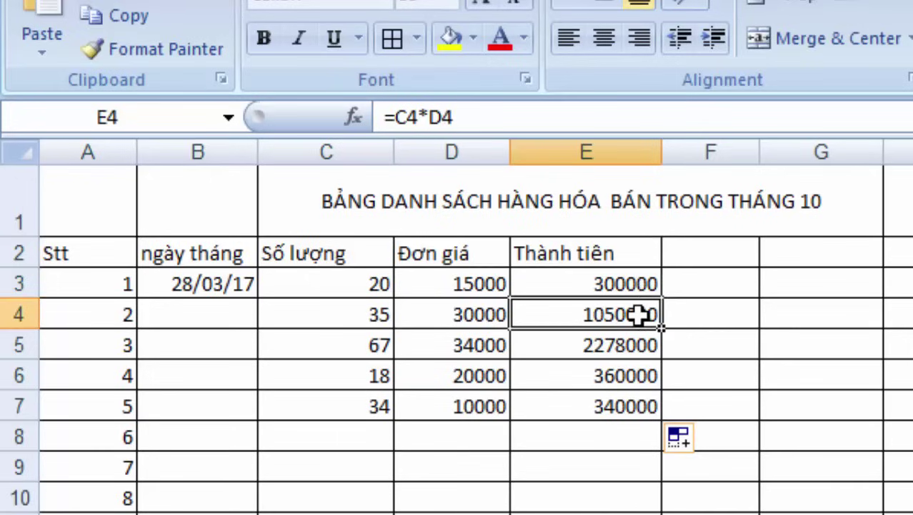
left_click(638, 344)
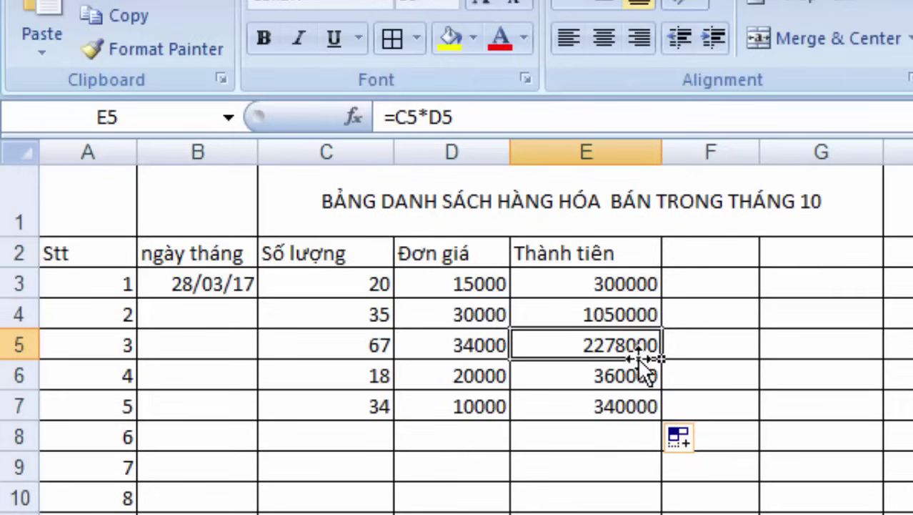
left_click(638, 375)
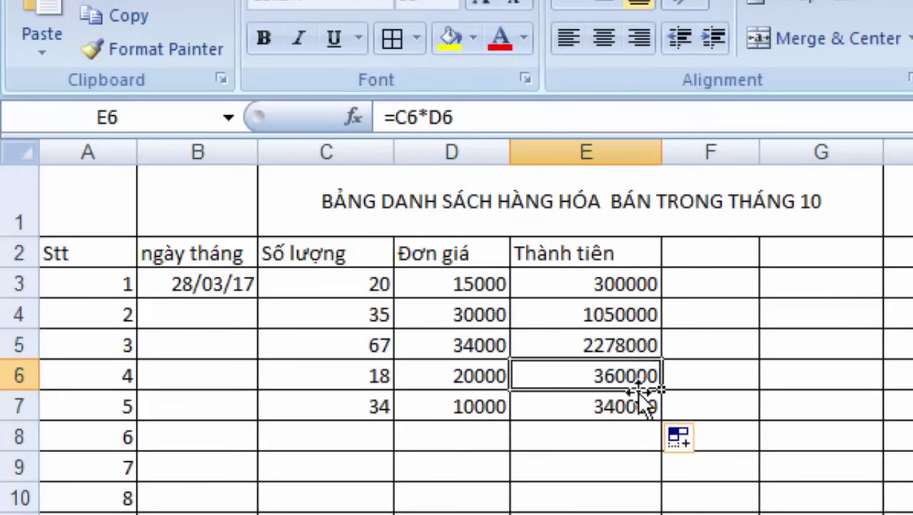
left_click(638, 406)
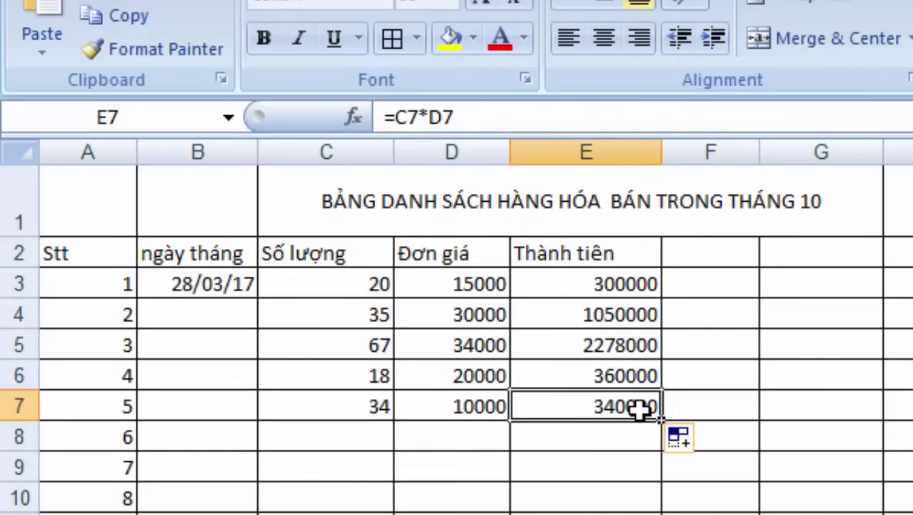
left_click(460, 116)
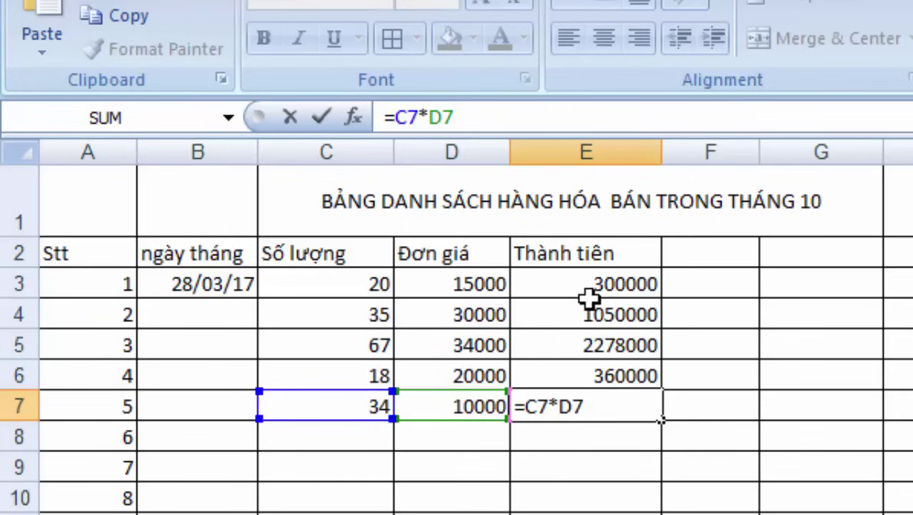
key("ctrl+Return")
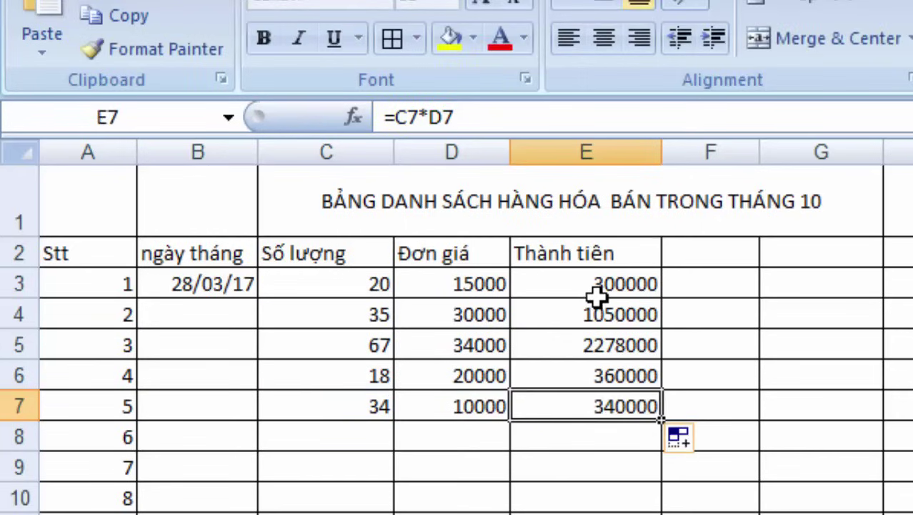
left_click(611, 286)
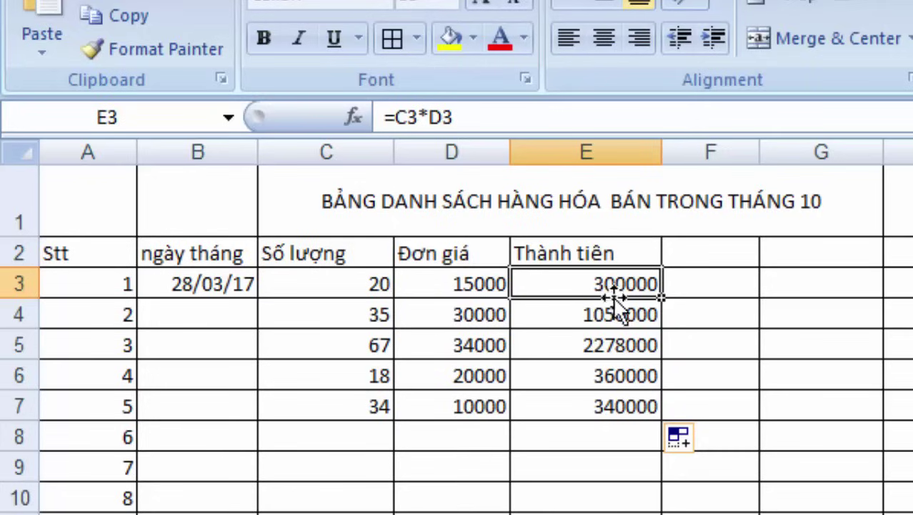
left_click(615, 315)
left_click(622, 346)
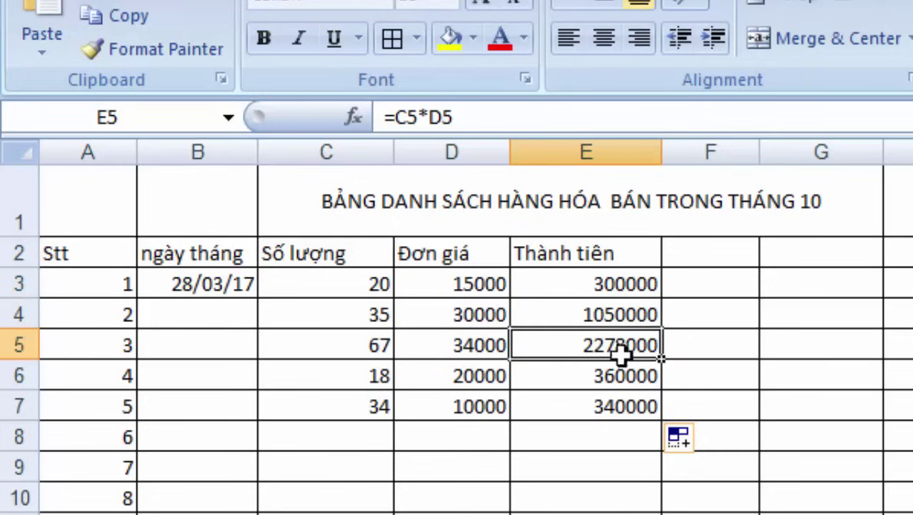
left_click(630, 376)
left_click(628, 401)
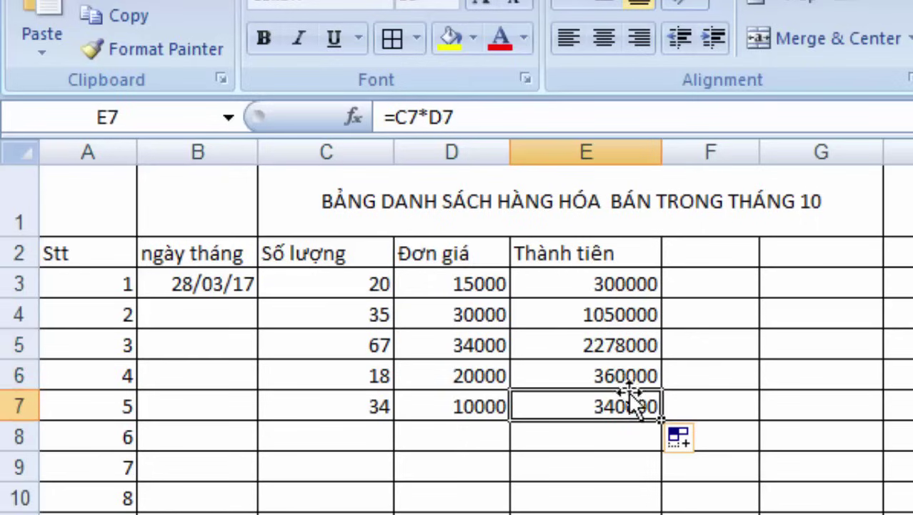
left_click(629, 377)
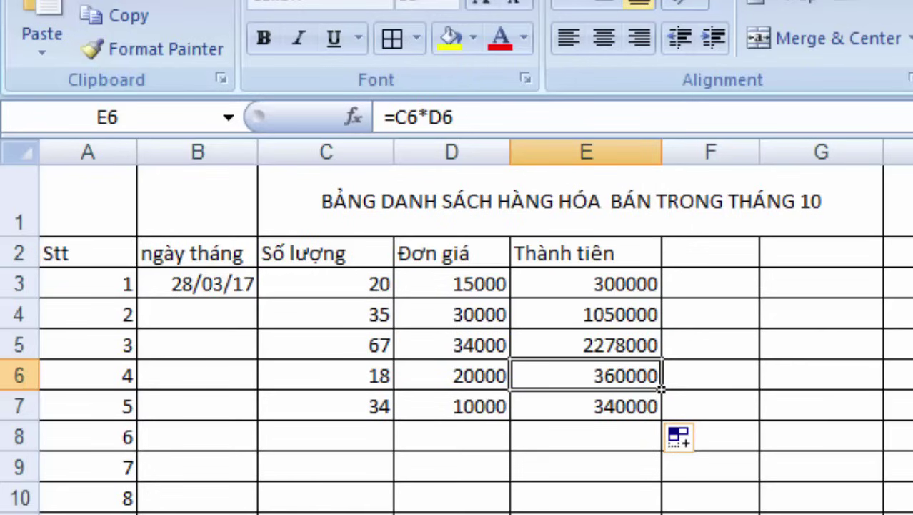
left_click(643, 288)
left_click(645, 319)
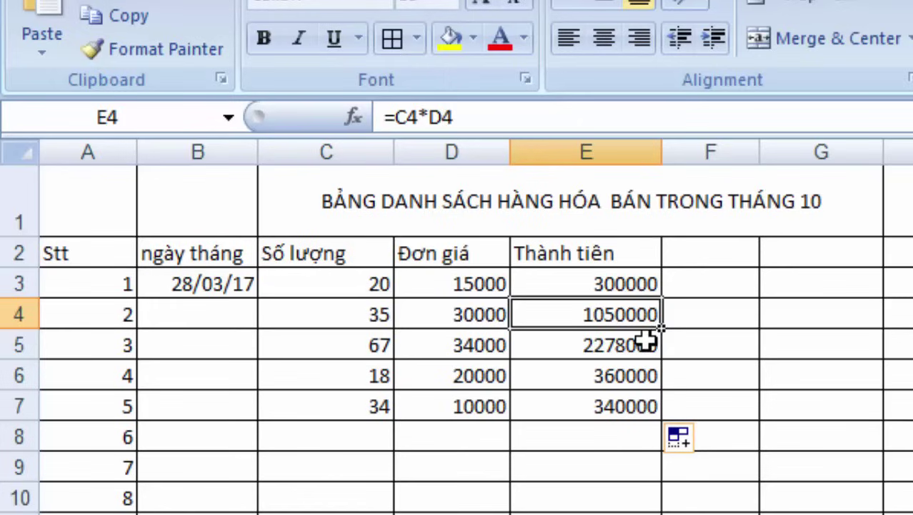
left_click(645, 342)
left_click(637, 281)
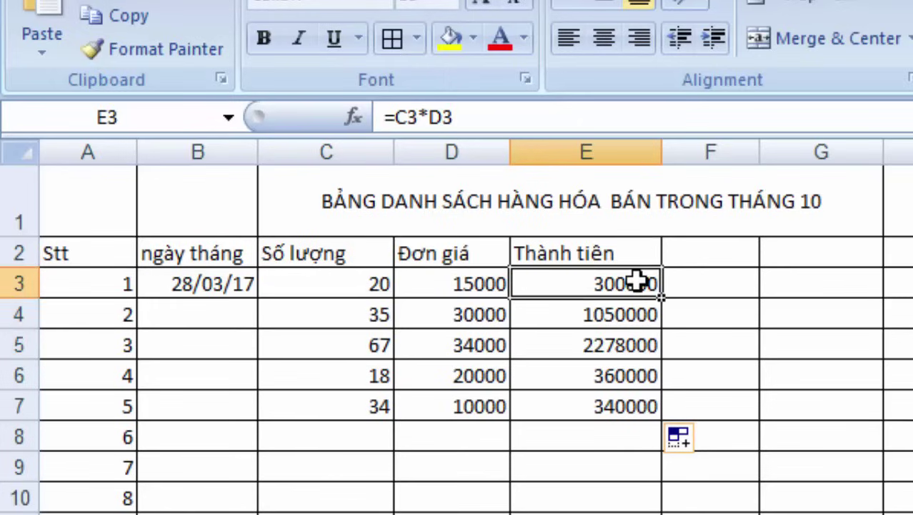
left_click(477, 282)
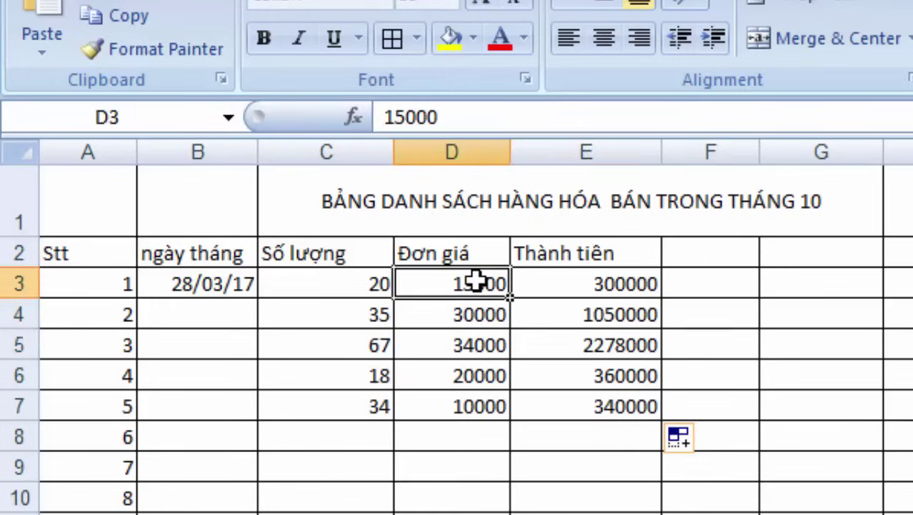
left_click(602, 284)
left_click(459, 117)
Step: Lock the D3 reference with F4 so E3 reads =C3*$D$3, still 300000
left_click_drag(453, 118, 429, 118)
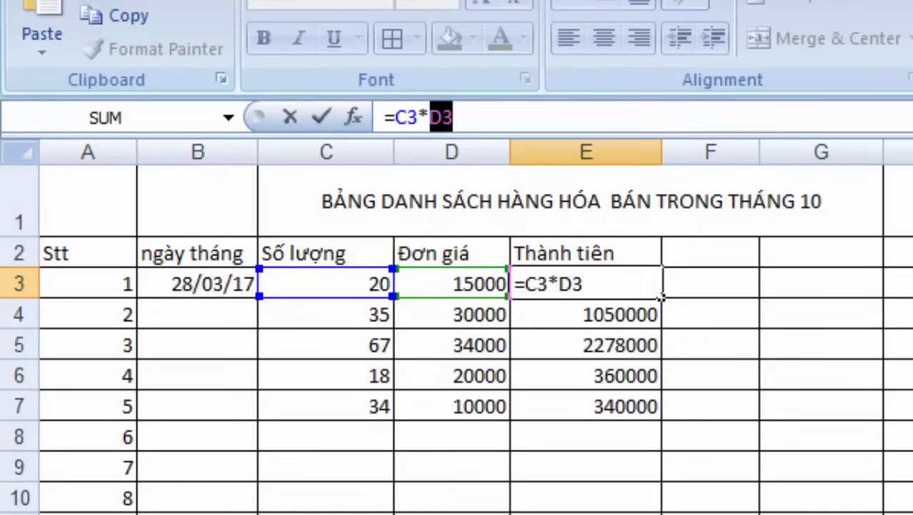
key("F4")
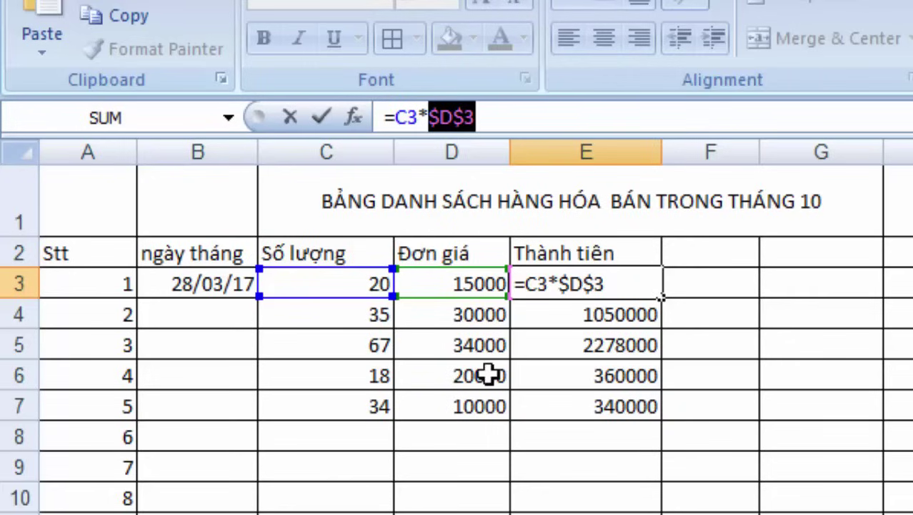
left_click(439, 117)
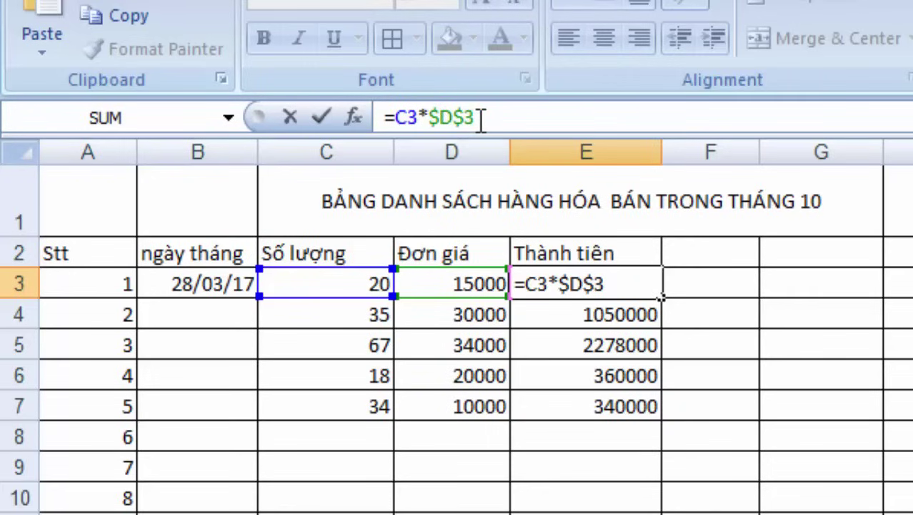
key("Return")
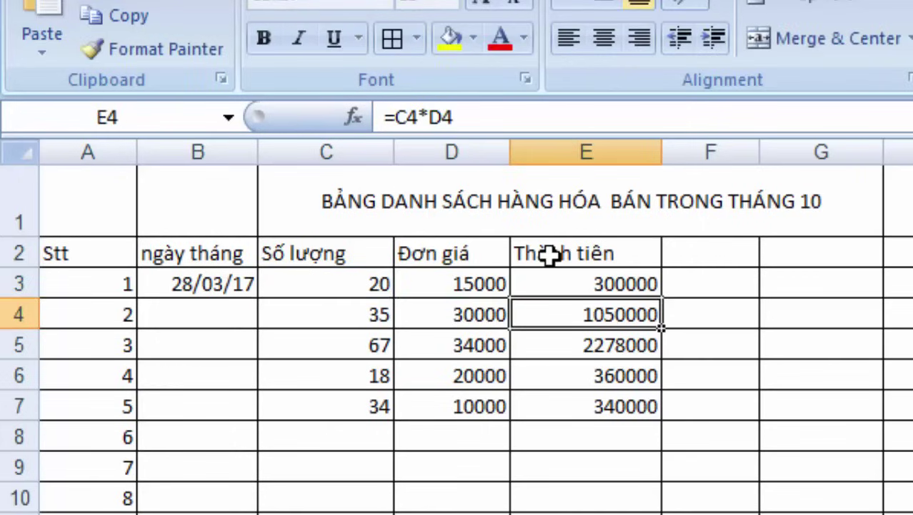
left_click(575, 281)
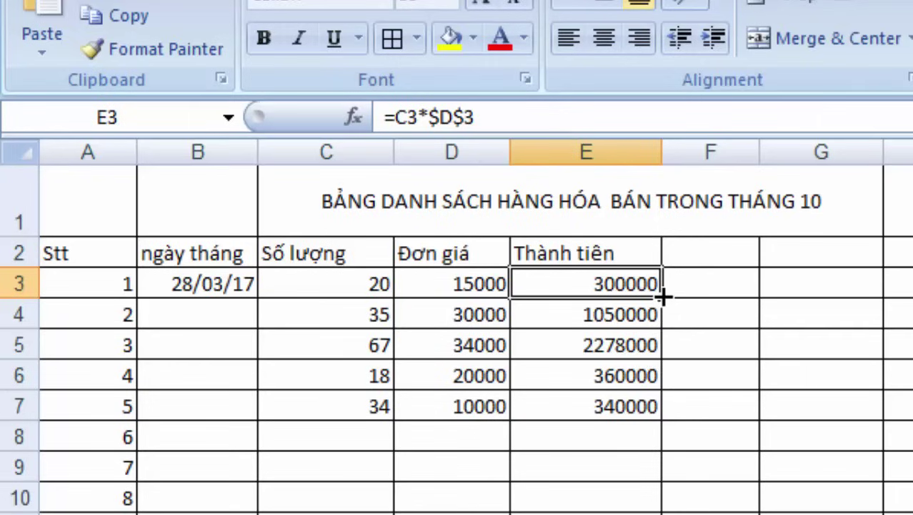
left_click_drag(663, 295, 663, 381)
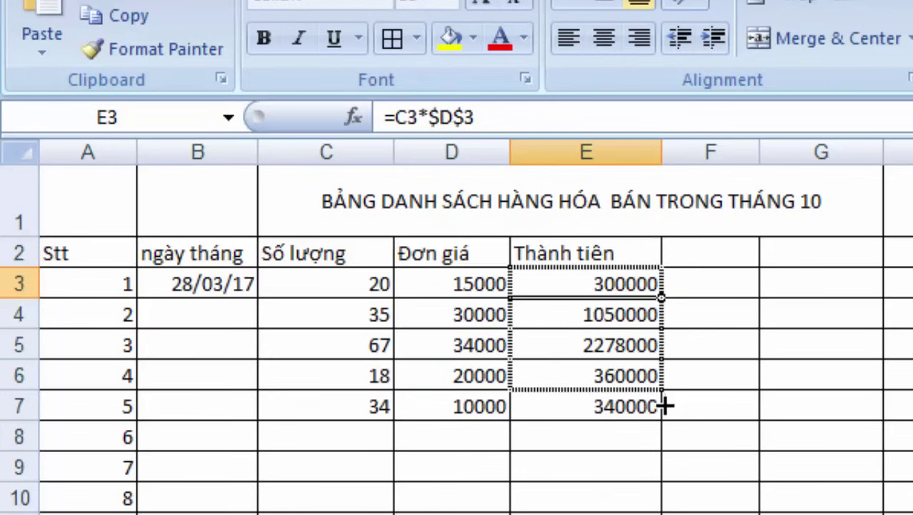
left_click_drag(663, 381, 665, 406)
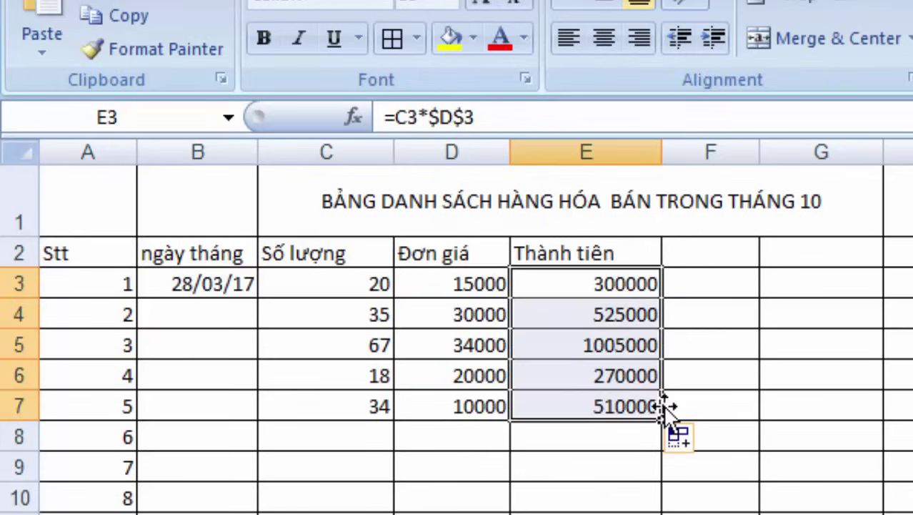
left_click(481, 315)
left_click(481, 345)
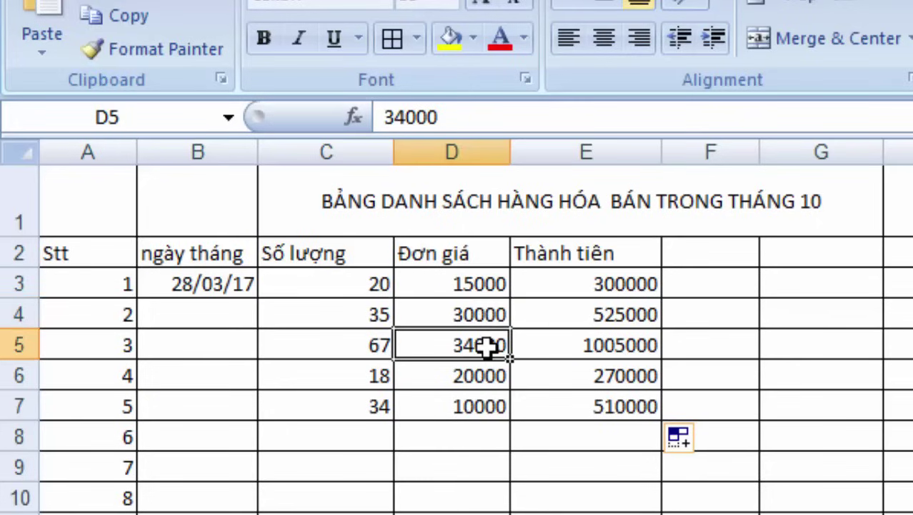
left_click(597, 315)
left_click(475, 116)
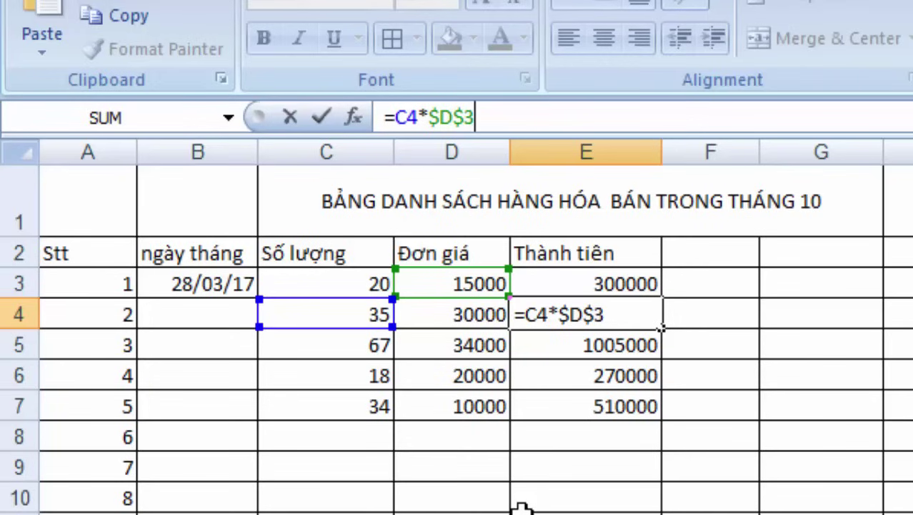
key("Escape")
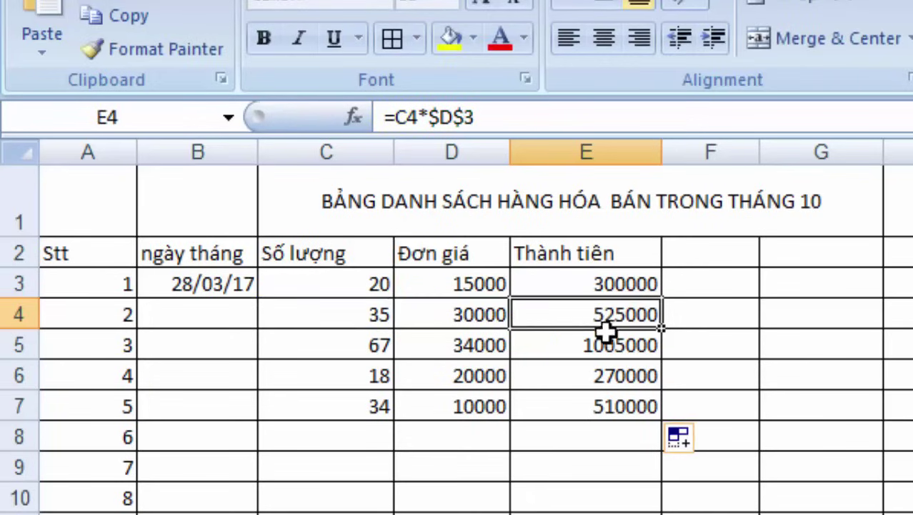
left_click(615, 284)
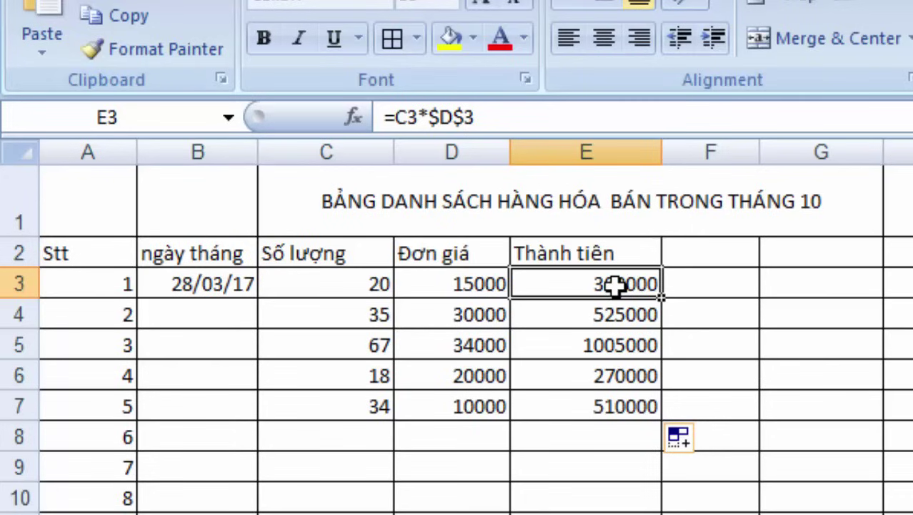
Step: Remove the $ signs so E3's formula reads =C3*D3 again
left_click_drag(475, 116, 430, 116)
left_click(463, 117)
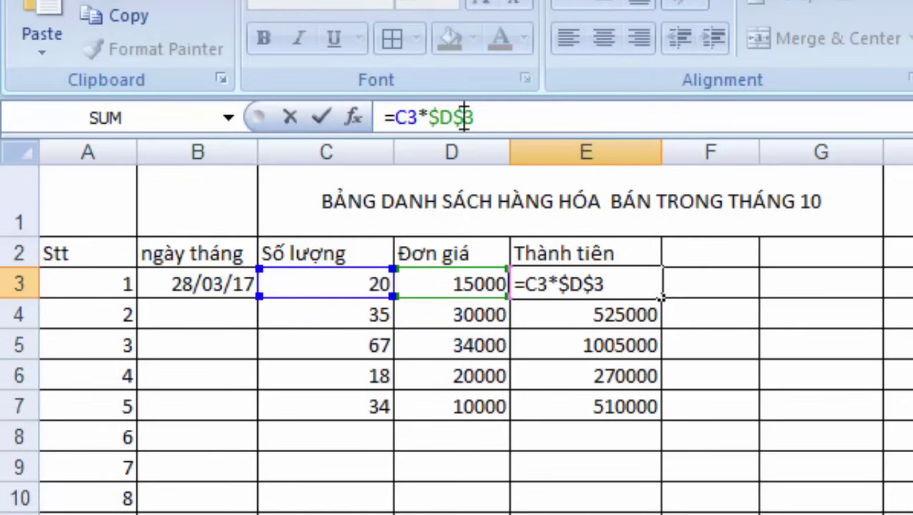
key("BackSpace")
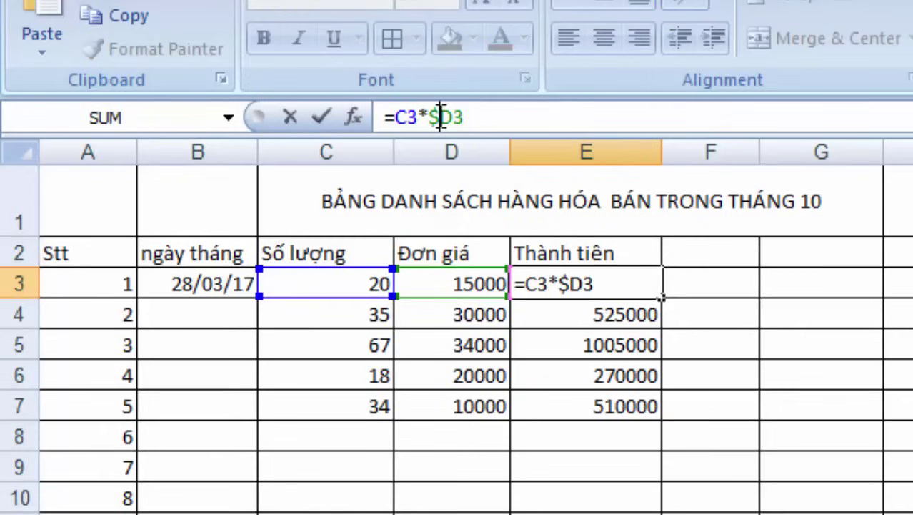
left_click(440, 116)
key("BackSpace")
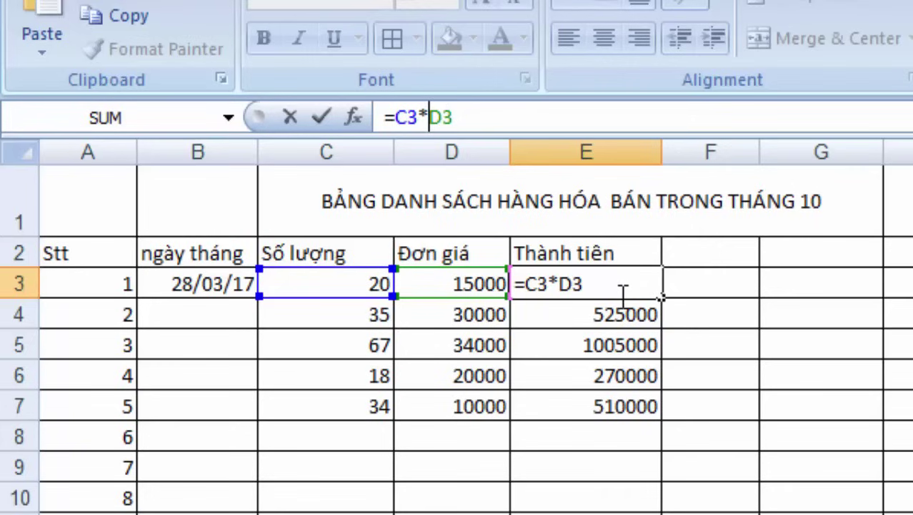
key("Return")
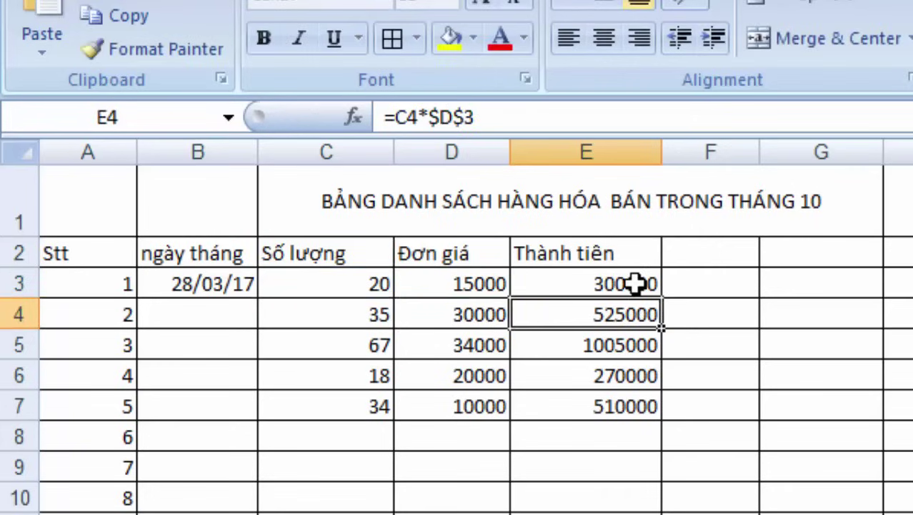
Step: Fill E3 down to E7 and check the relative formulas, e.g. =C7*D7 in E7
left_click(636, 283)
left_click_drag(664, 300, 668, 409)
left_click(634, 319)
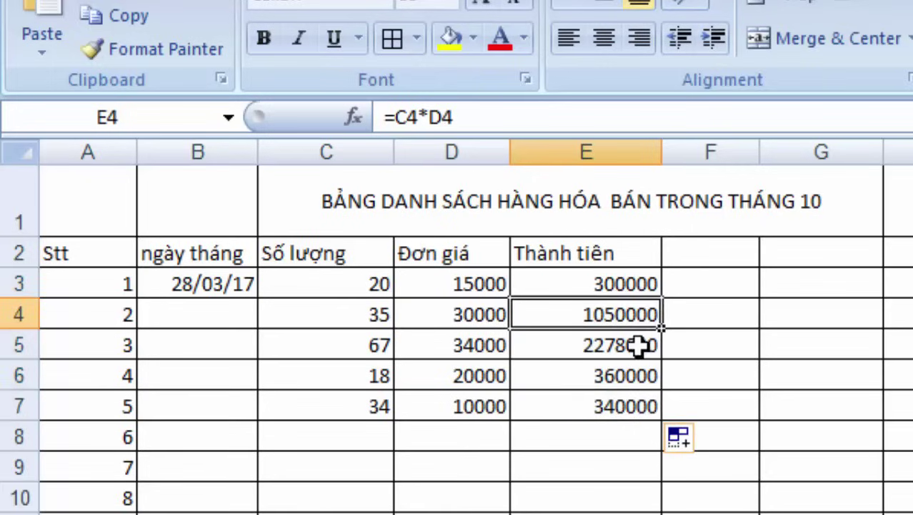
left_click(640, 346)
left_click(645, 379)
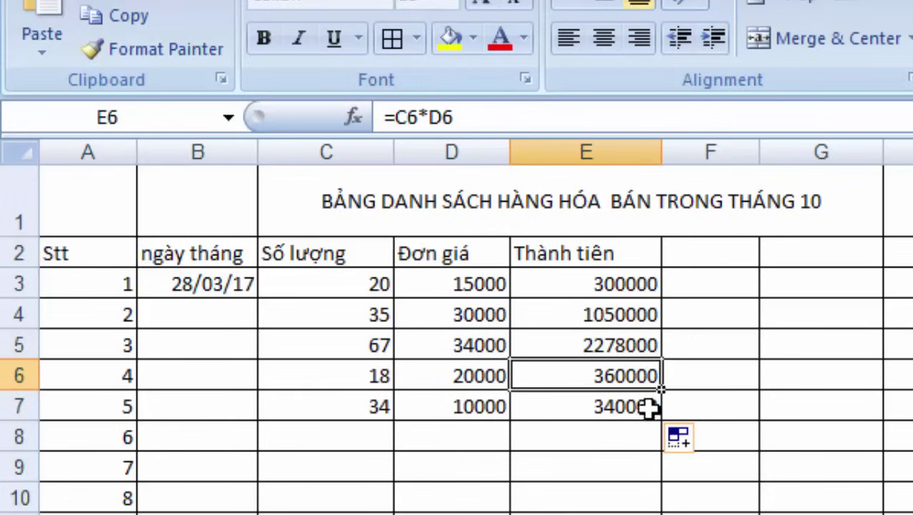
left_click(647, 407)
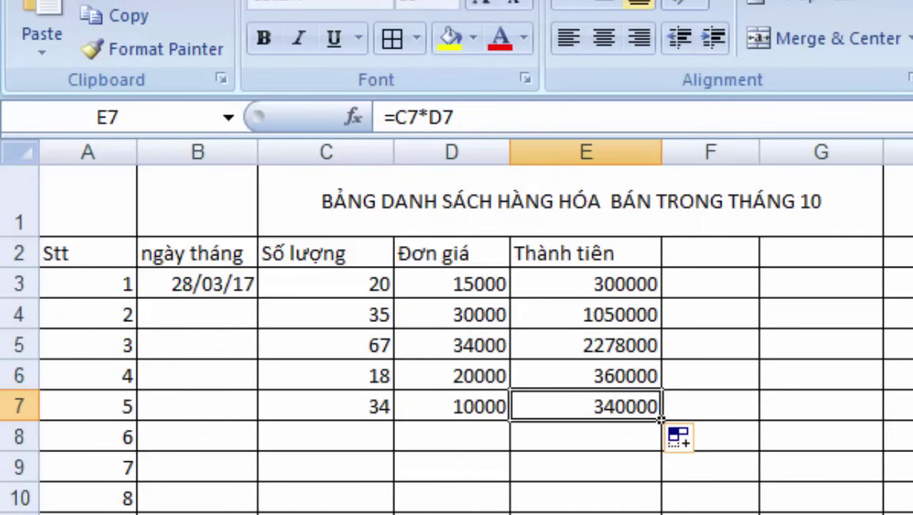
left_click(710, 511)
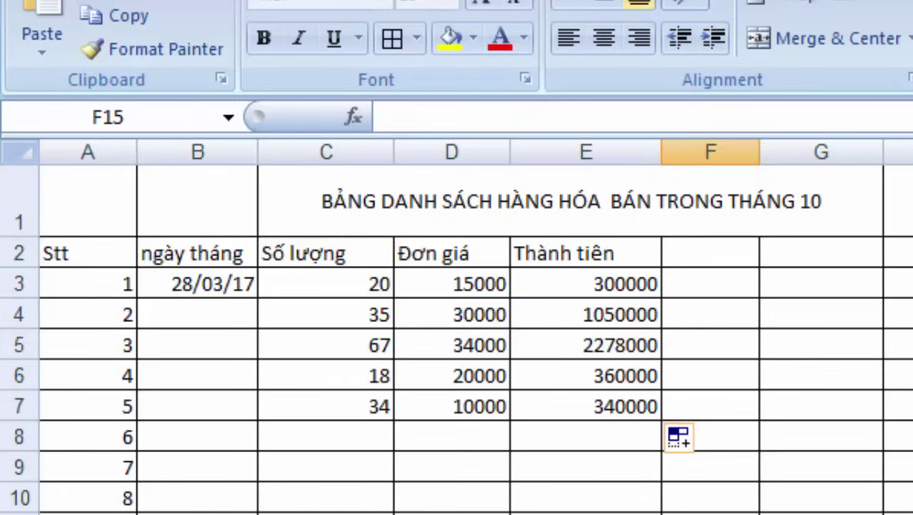
Step: Inspect the currency table: amount 100000000, rates 20000, 15000, 10000, and empty result cells
left_click(495, 330)
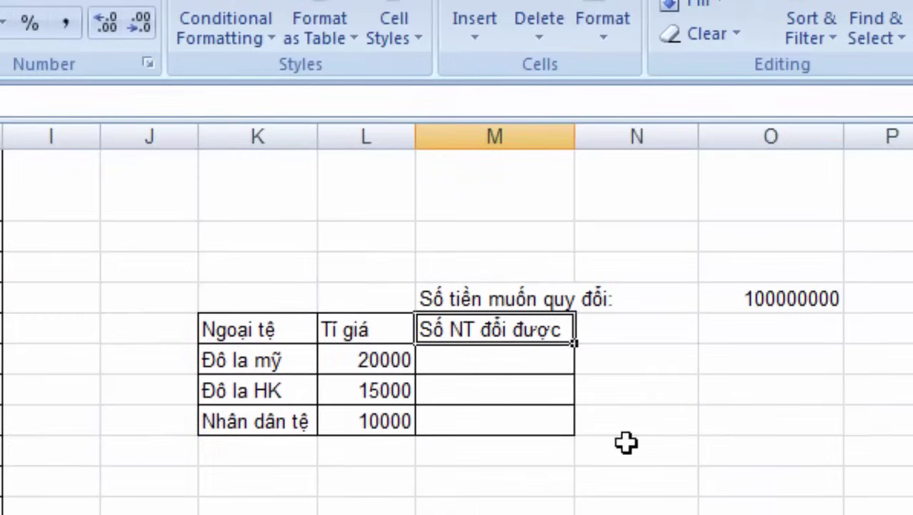
left_click(769, 300)
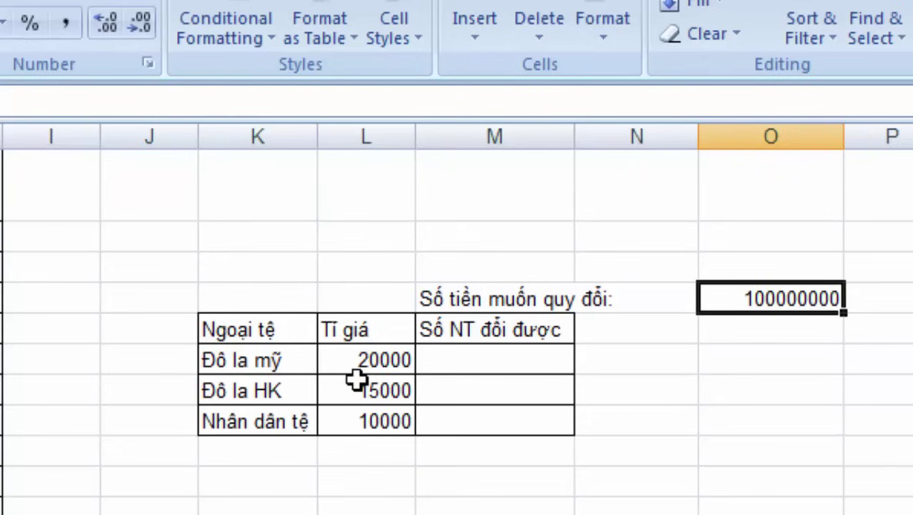
left_click(296, 359)
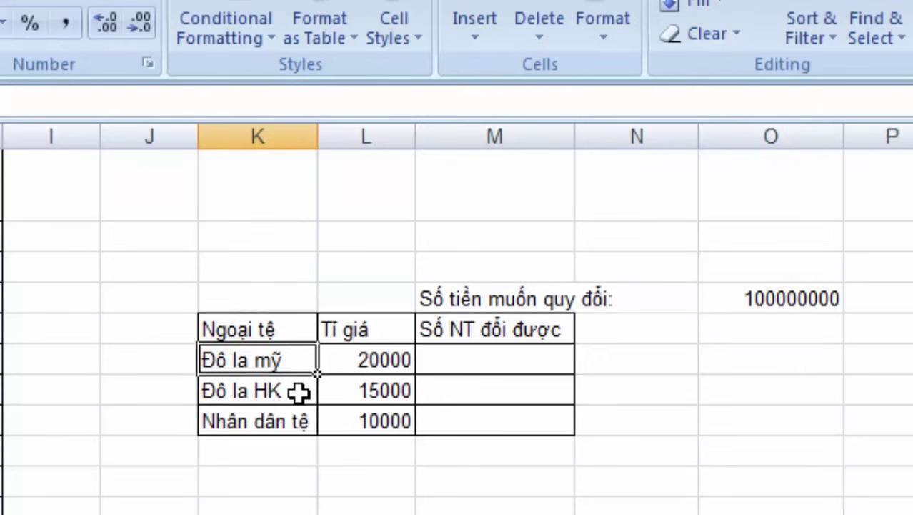
left_click_drag(298, 392, 301, 409)
left_click(300, 417)
left_click(377, 362)
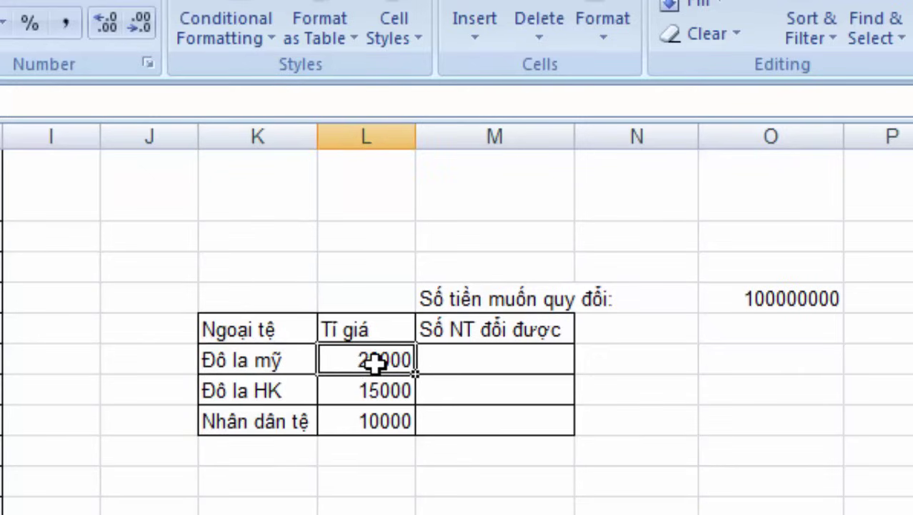
left_click(378, 393)
left_click(381, 423)
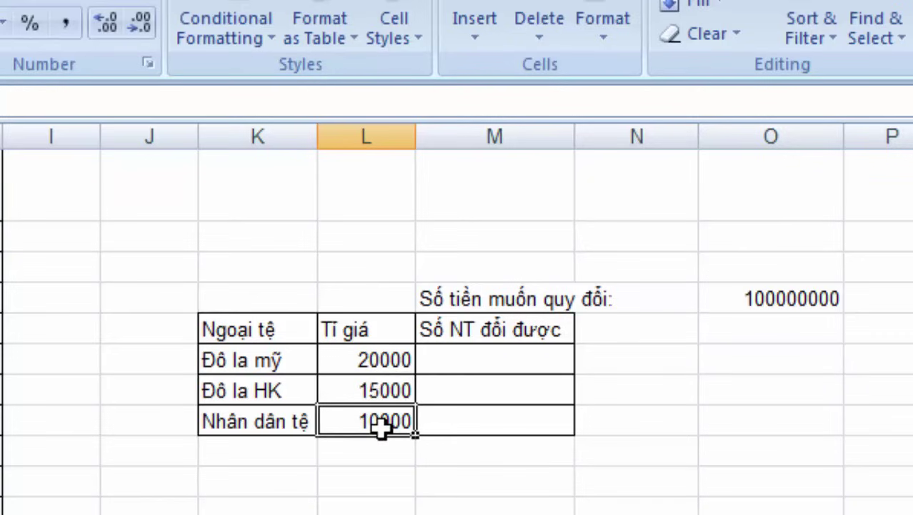
left_click(794, 296)
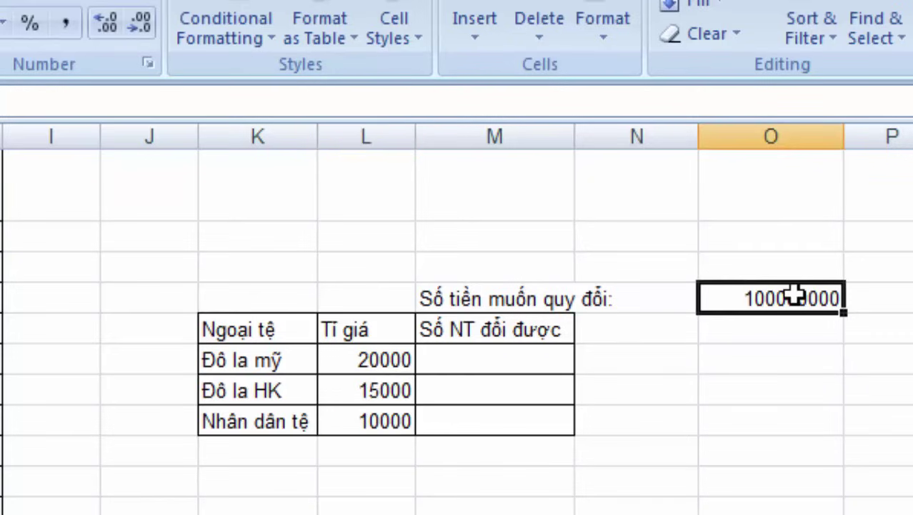
left_click(533, 362)
left_click(533, 390)
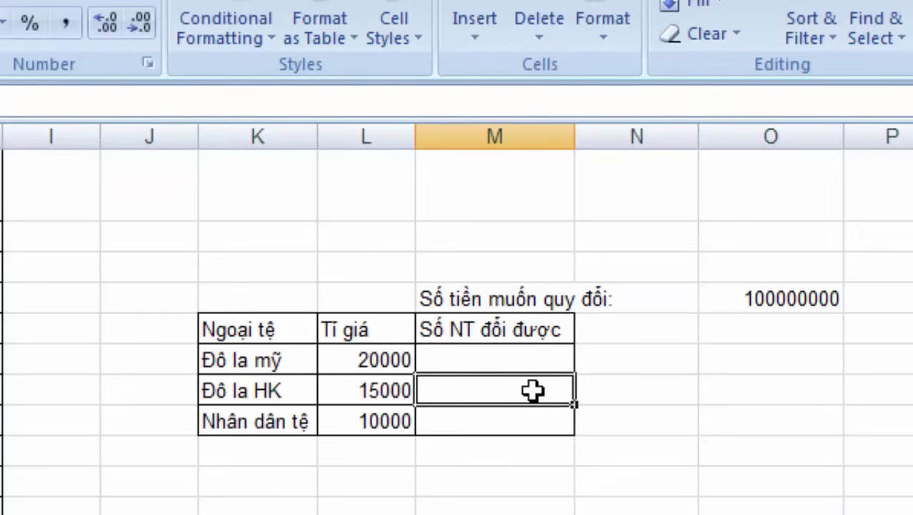
left_click(528, 425)
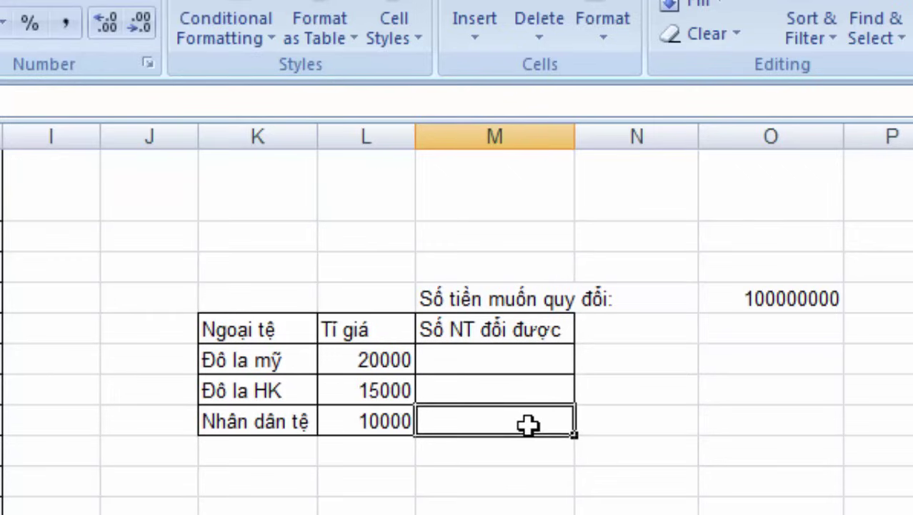
left_click(516, 361)
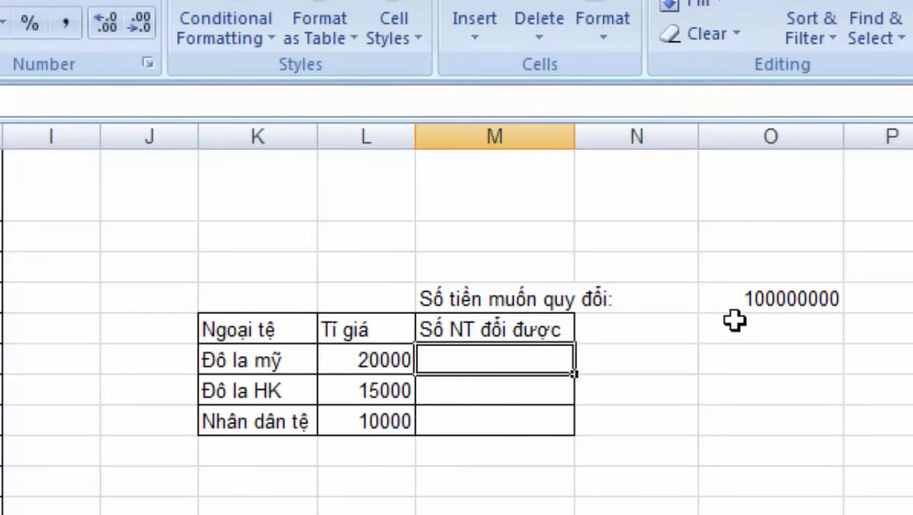
left_click(778, 301)
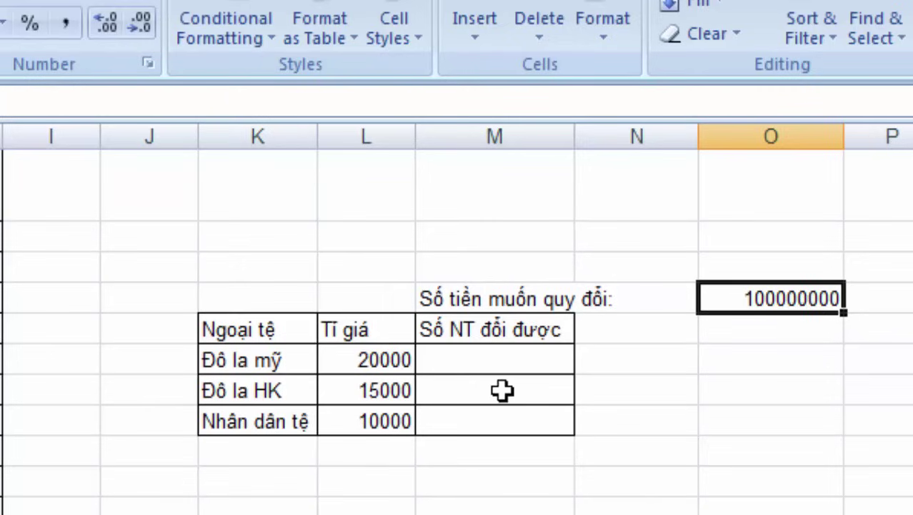
Step: Enter =O4/L6 in the Đô la mỹ result cell M6, giving 5000
left_click(504, 367)
type("=")
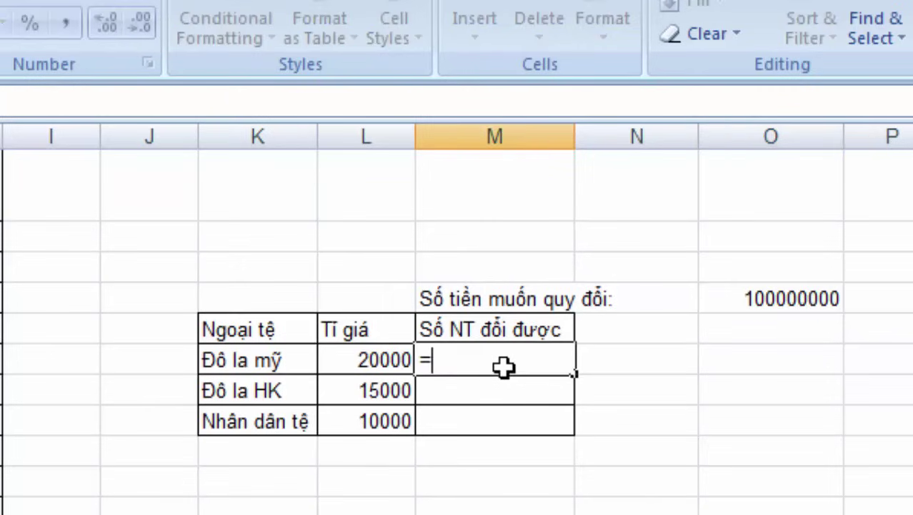
left_click(766, 299)
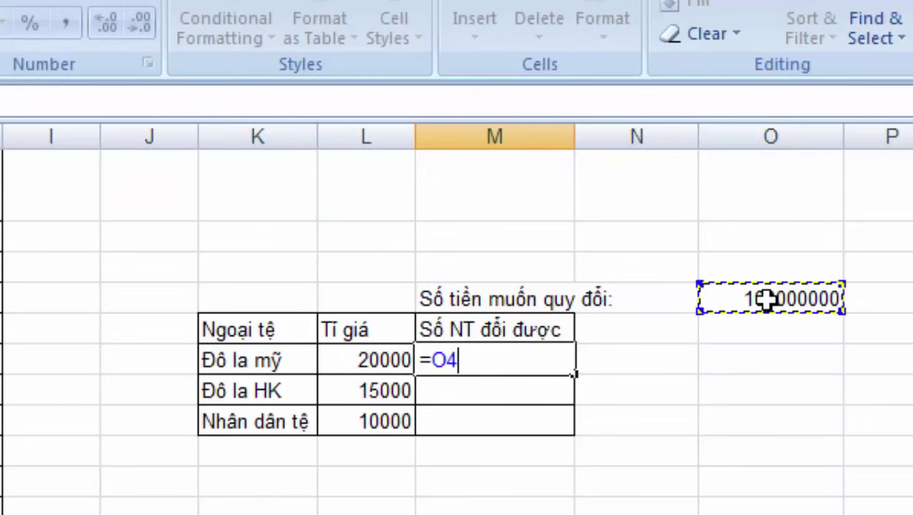
type("/")
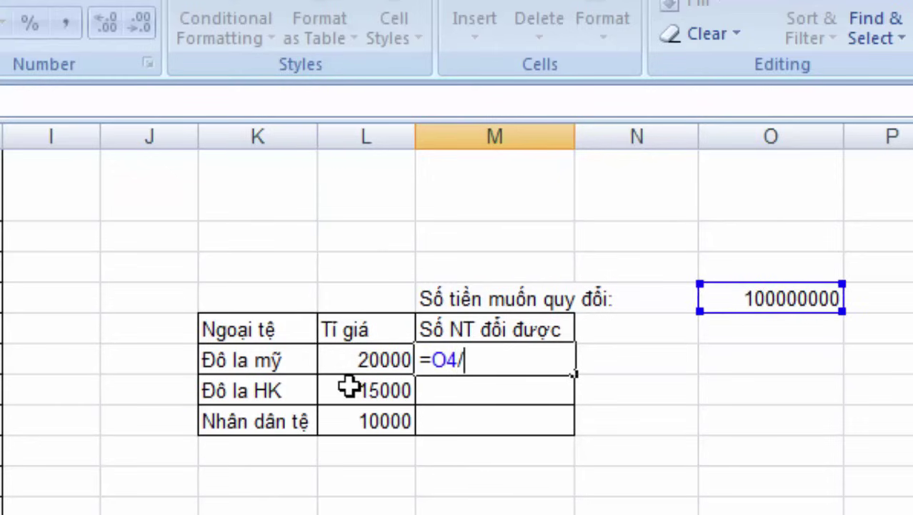
left_click(375, 362)
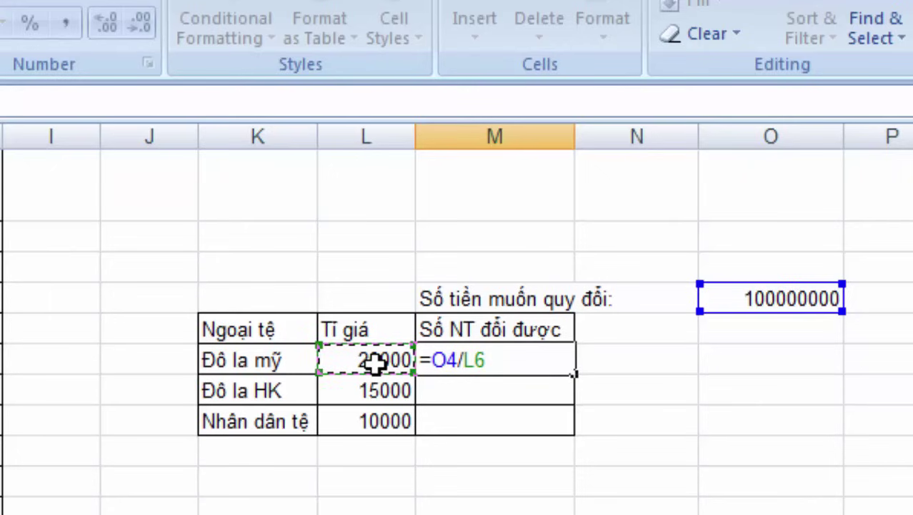
key("Return")
Step: Copy M6's formula down to M8; the Đô la HK and Nhân dân tệ results show 0
left_click(538, 360)
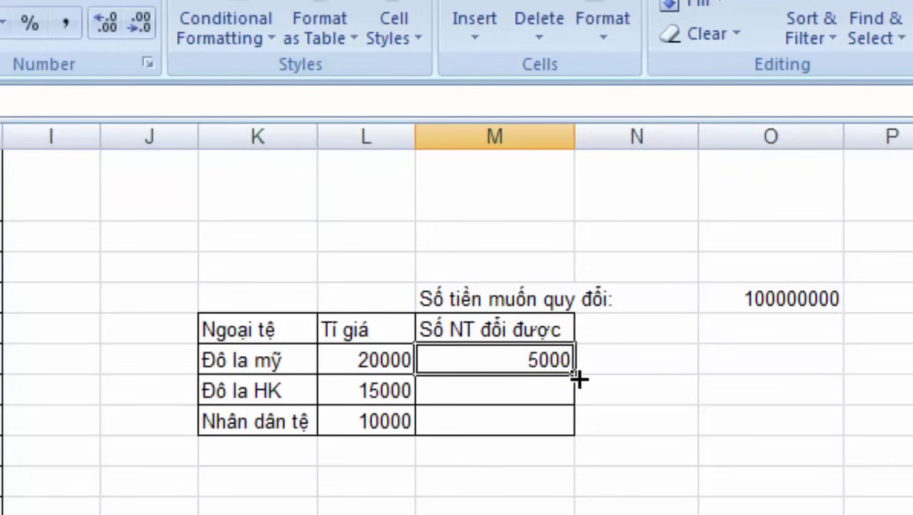
left_click_drag(575, 391, 578, 426)
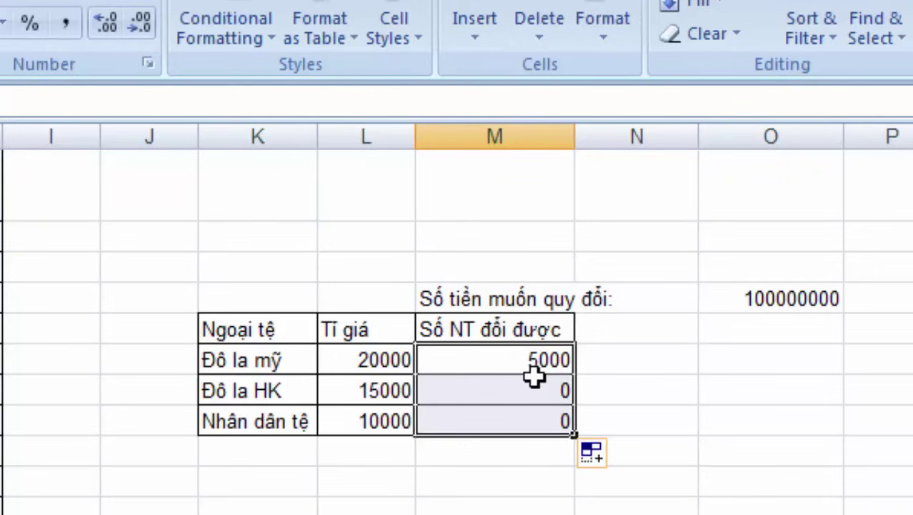
left_click(537, 393)
left_click(543, 415)
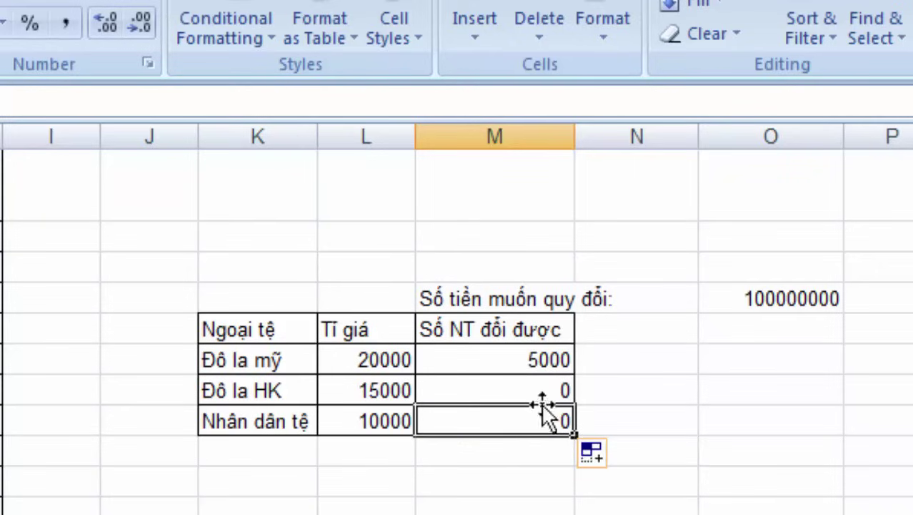
left_click(538, 388)
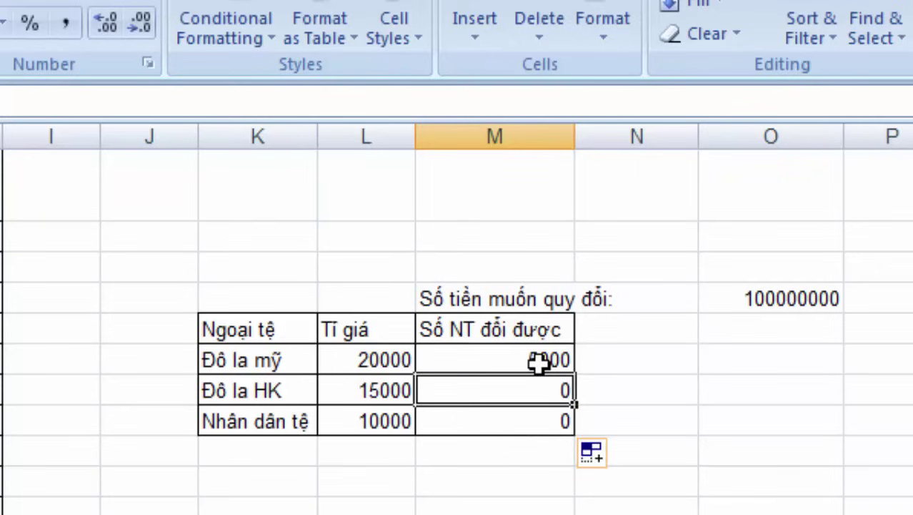
left_click(538, 363)
double_click(536, 361)
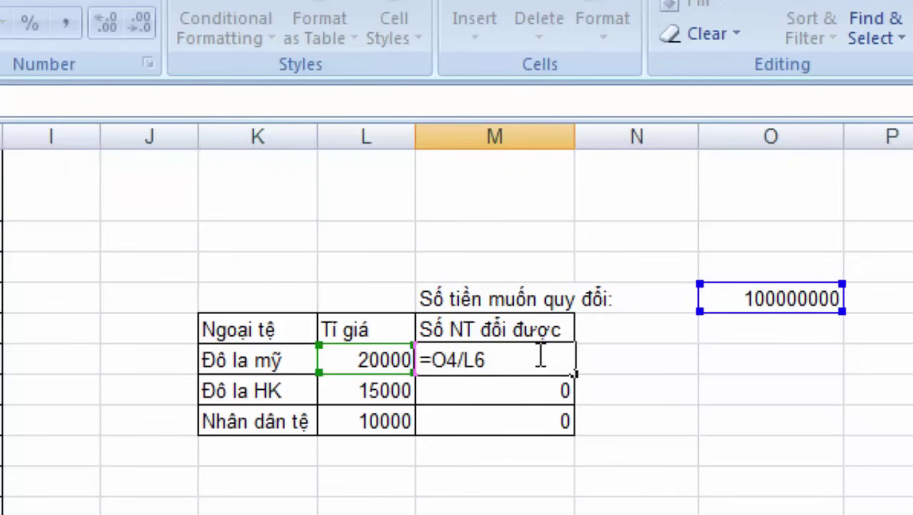
left_click(565, 390)
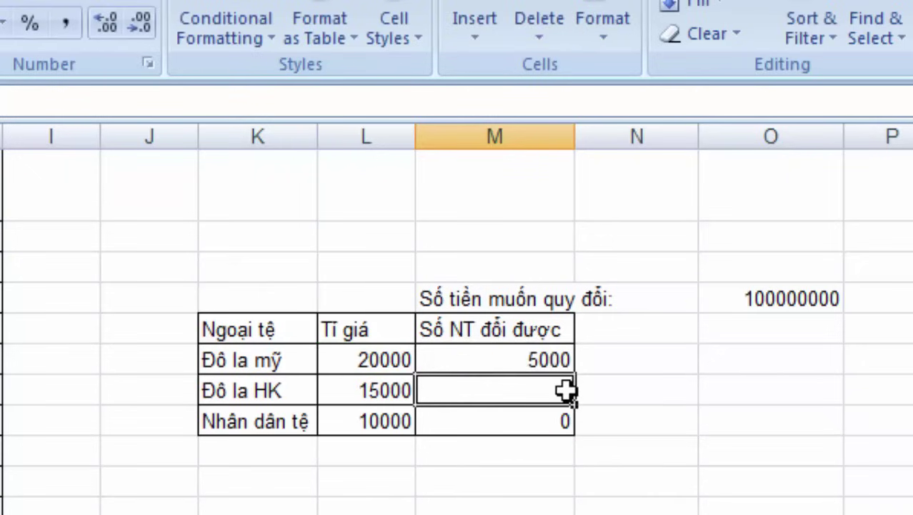
left_click(550, 360)
left_click(558, 386)
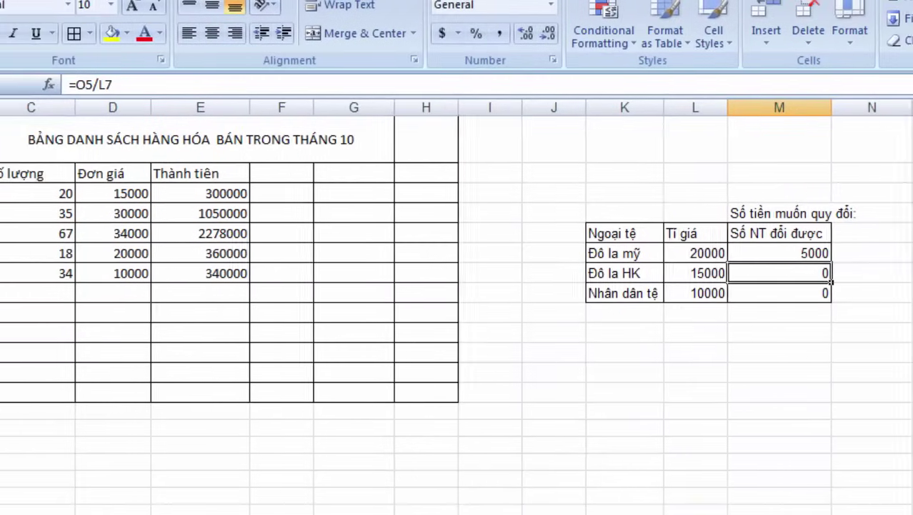
Step: Copy the conversion formula down to the Nhân dân tệ row again and recheck the results
left_click(815, 235)
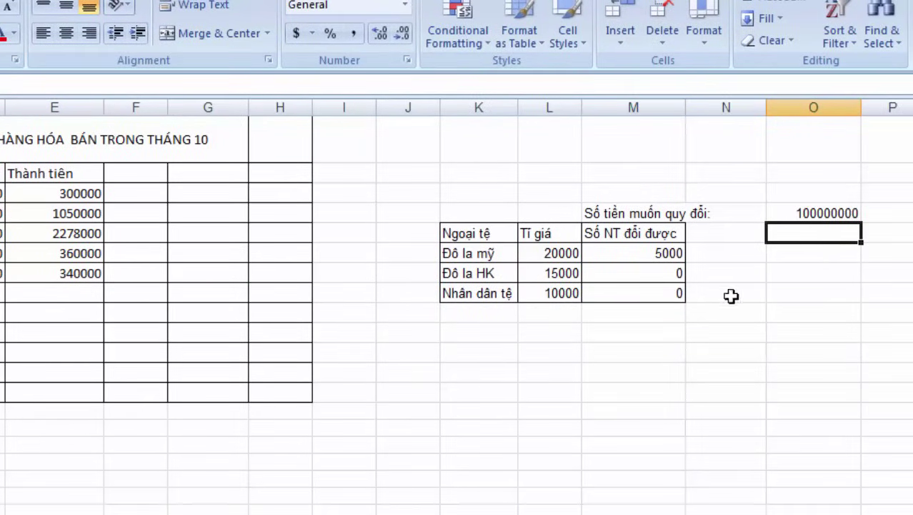
left_click(657, 300)
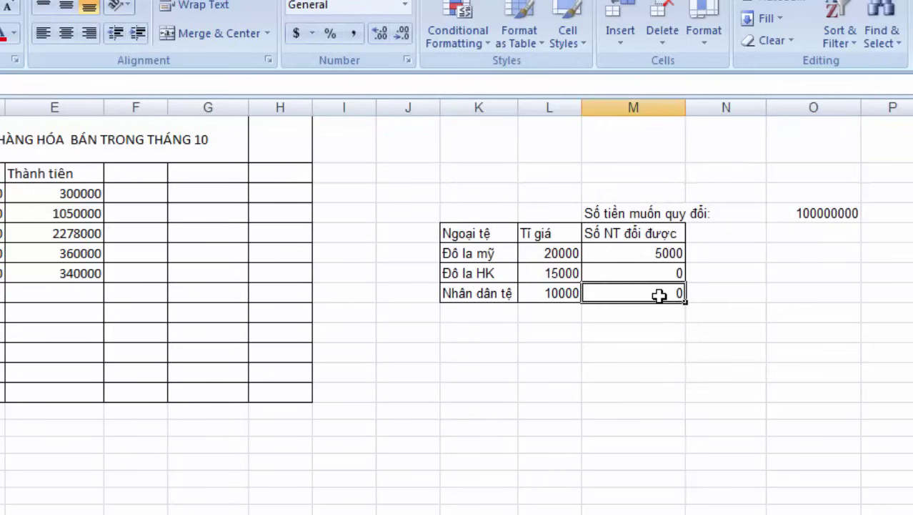
left_click(835, 259)
left_click(834, 233)
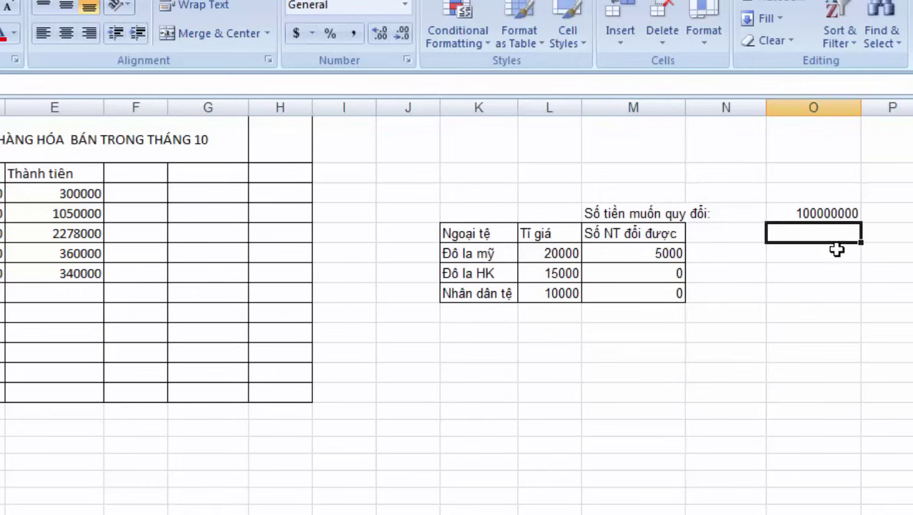
left_click(837, 253)
left_click(674, 272)
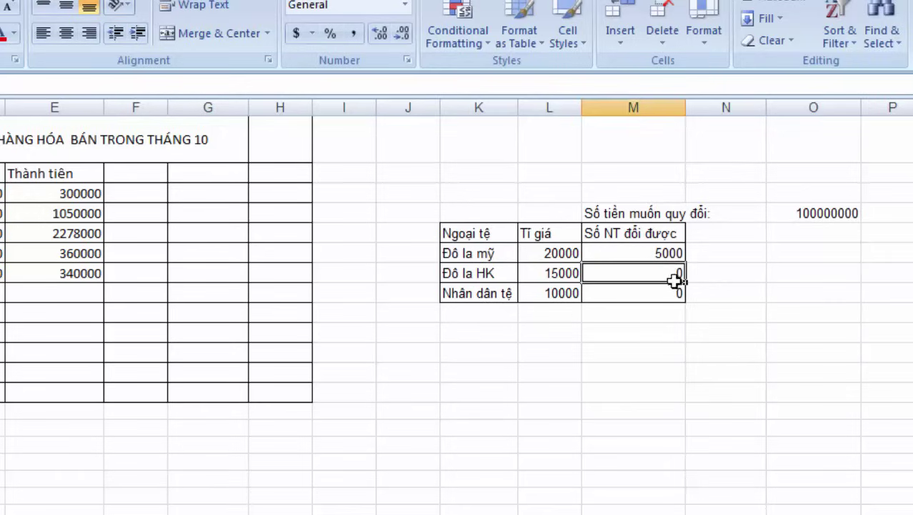
left_click_drag(677, 289, 675, 292)
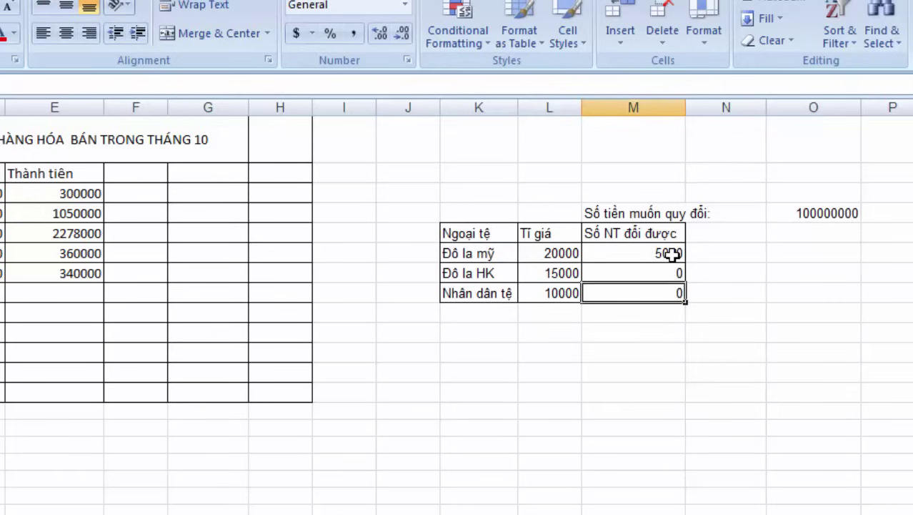
left_click(672, 254)
left_click(809, 213)
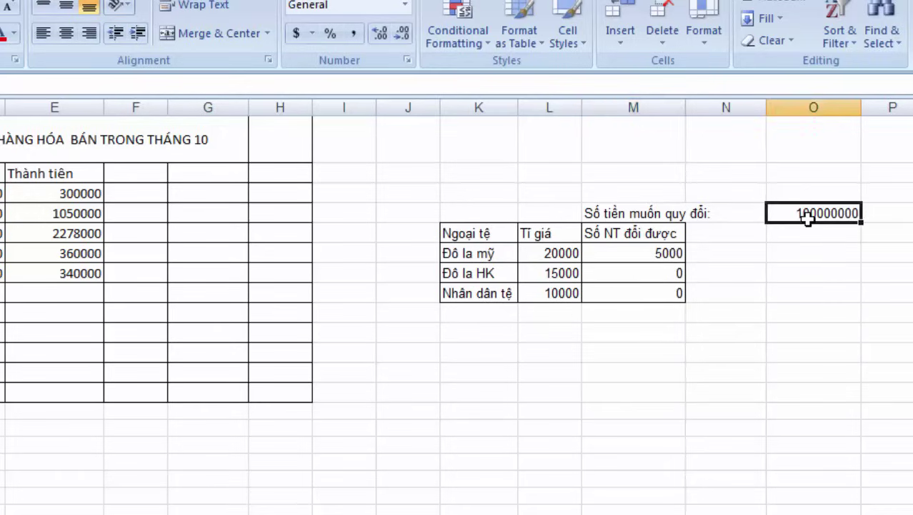
left_click(667, 253)
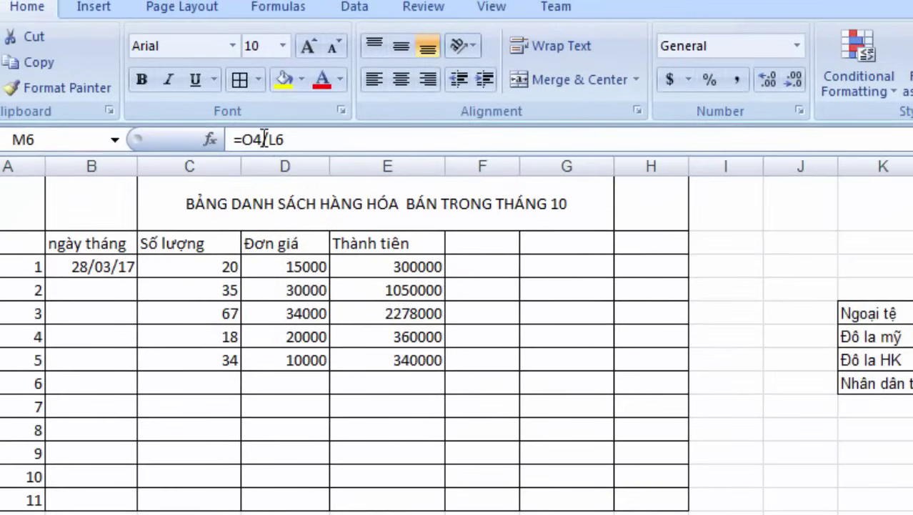
Step: Lock the amount reference as $O$4 and fill the conversion formula from M5 down to M7
left_click_drag(264, 139, 243, 139)
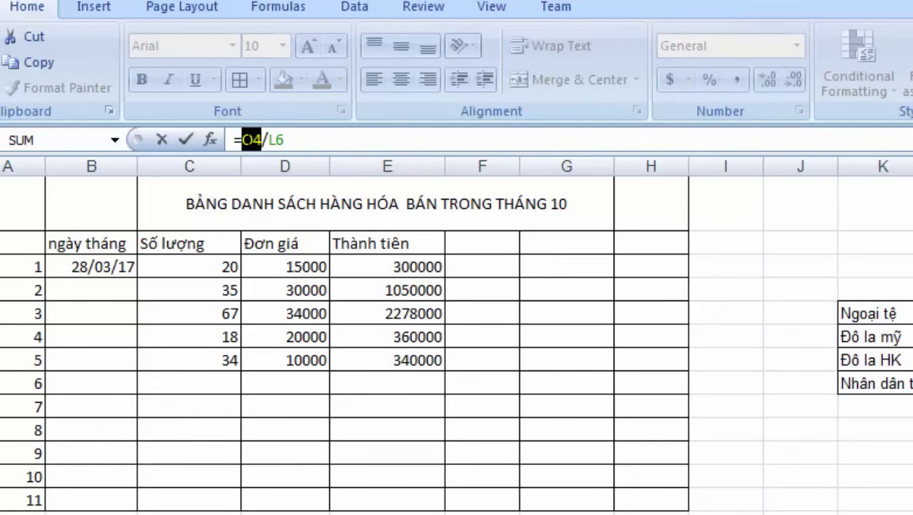
key("F4")
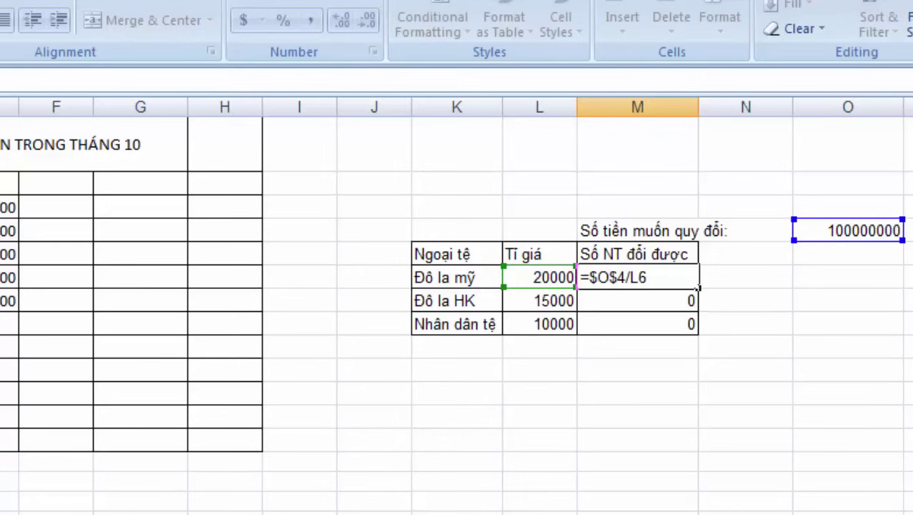
key("Return")
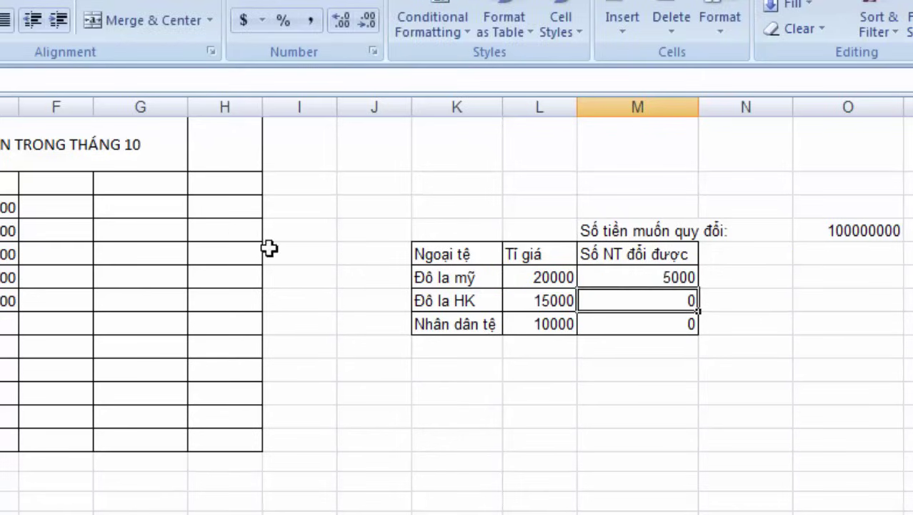
left_click(652, 276)
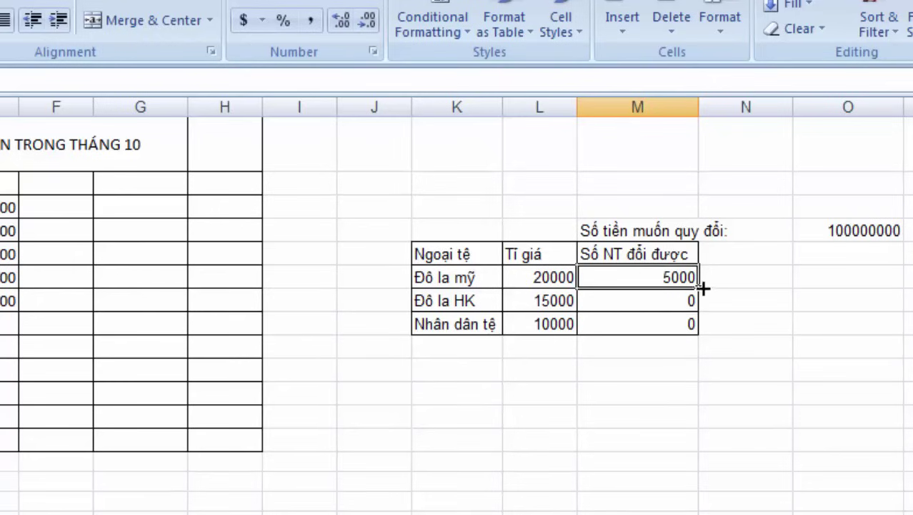
left_click_drag(699, 288, 701, 326)
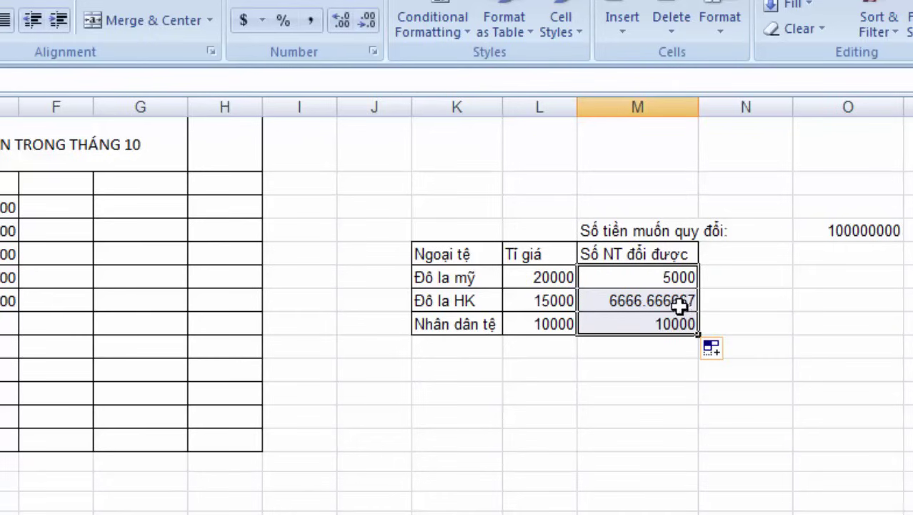
left_click(677, 303)
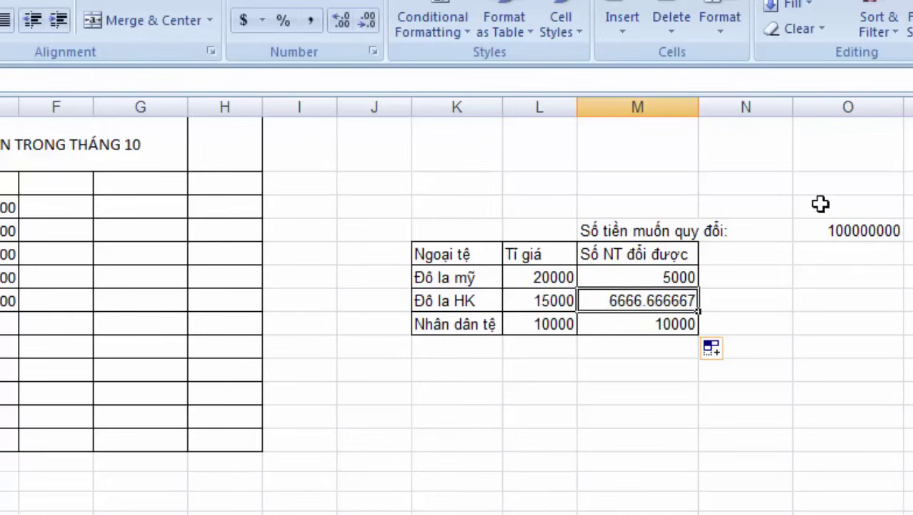
left_click(843, 230)
Step: Check that cell E3 computes Thành tiền as =C3*D3
left_click(659, 323)
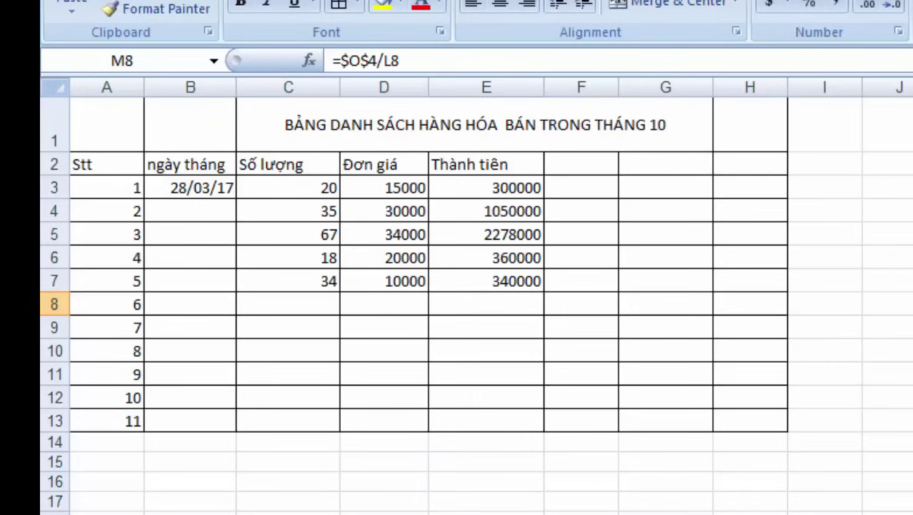
left_click(504, 188)
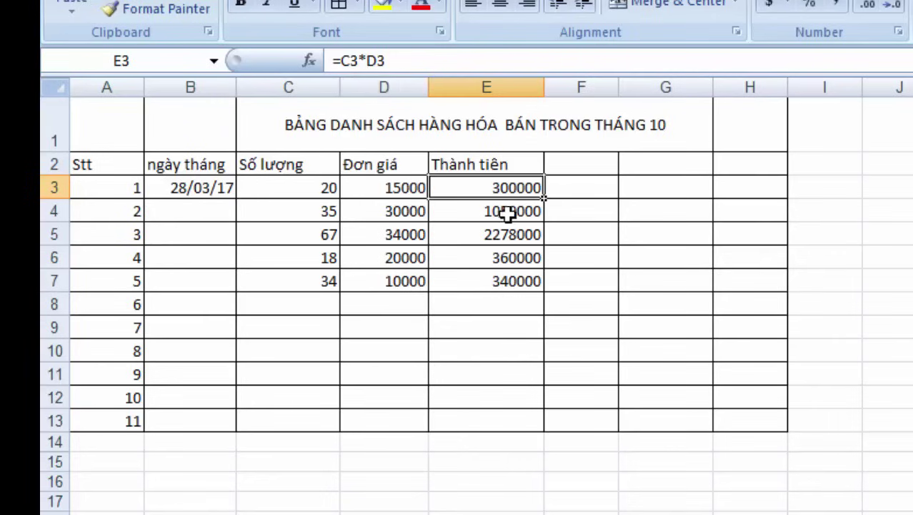
Step: Enter a formula in F3 dividing D3 by C3
left_click(570, 188)
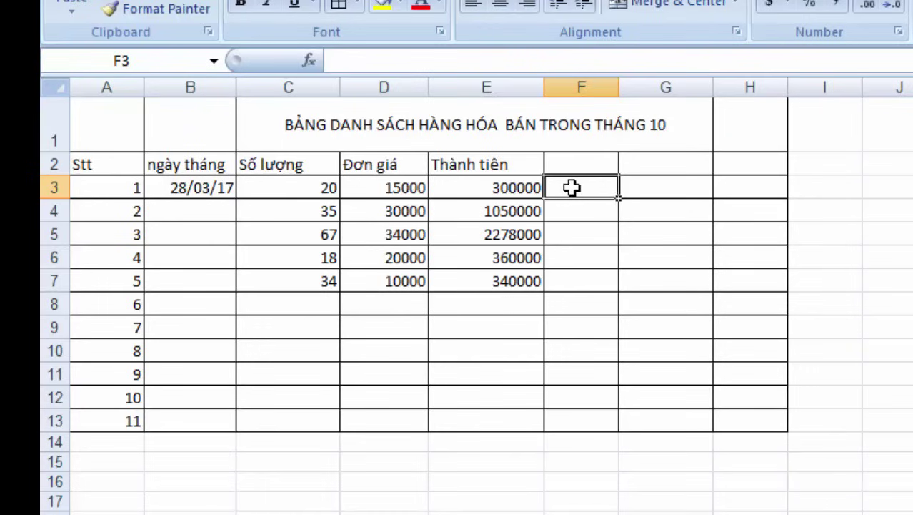
type("=")
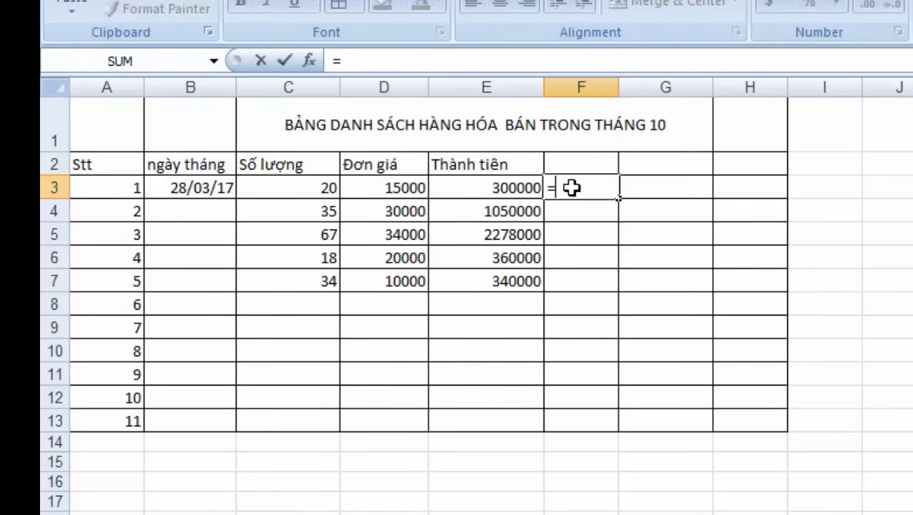
left_click(413, 188)
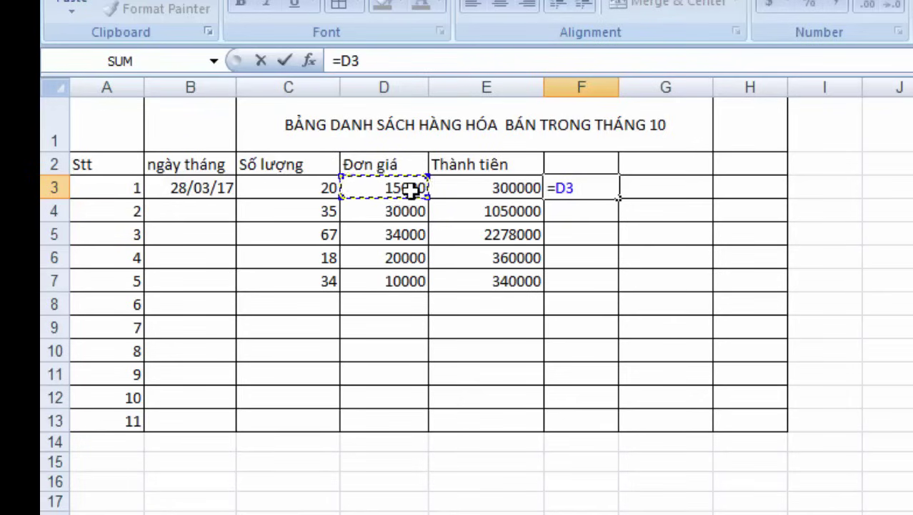
type("/")
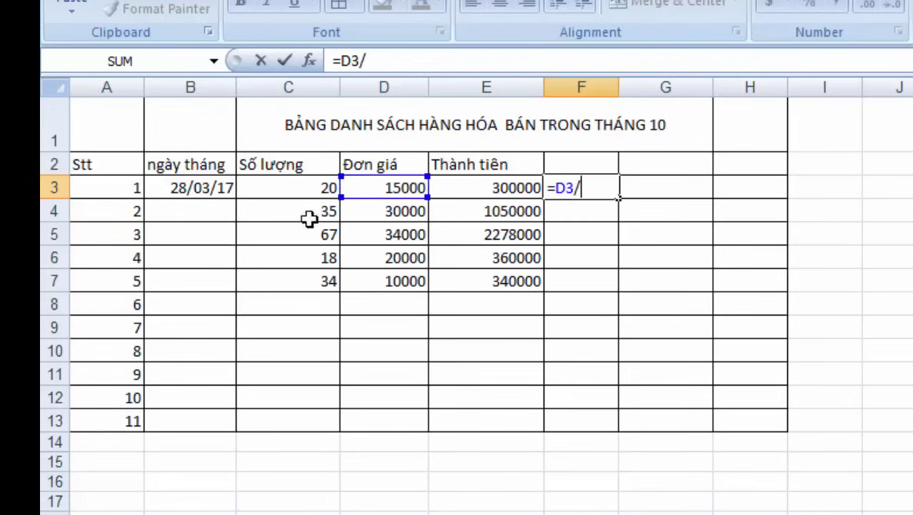
left_click(309, 189)
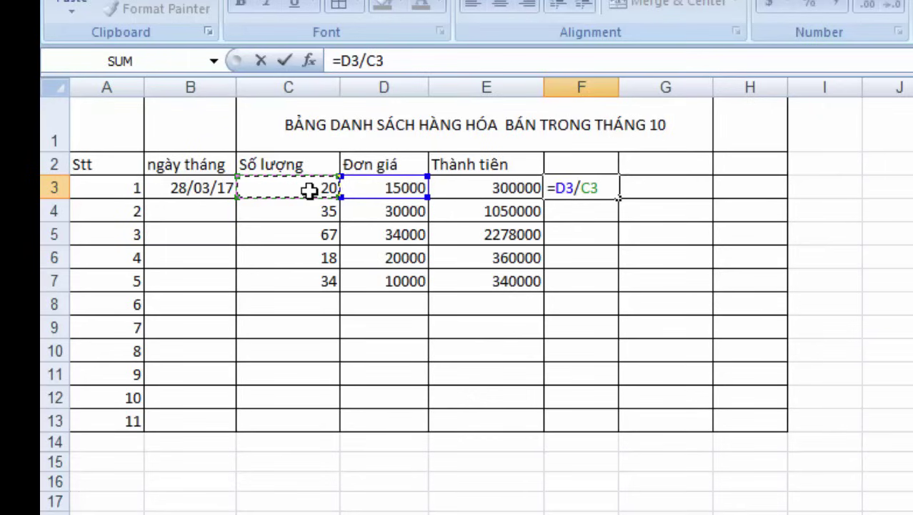
key("Return")
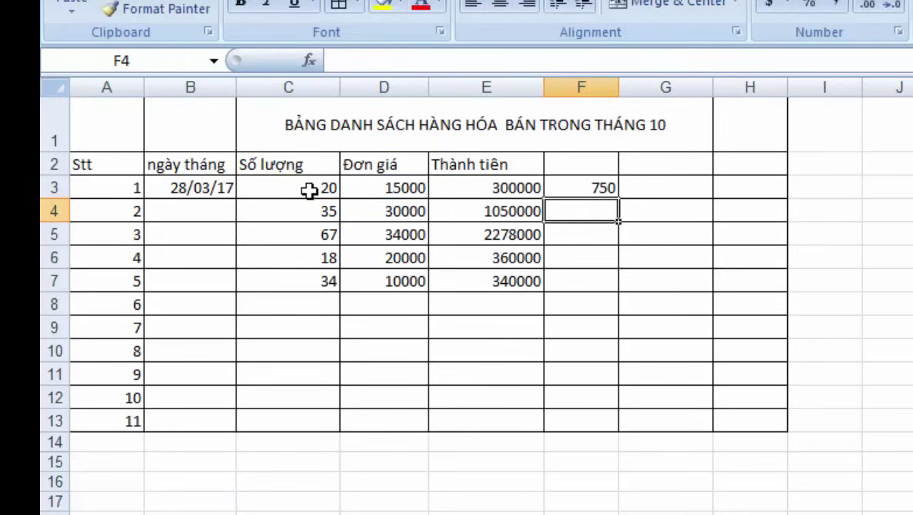
Step: Change the F3 formula to subtract C3 from D3
left_click(583, 192)
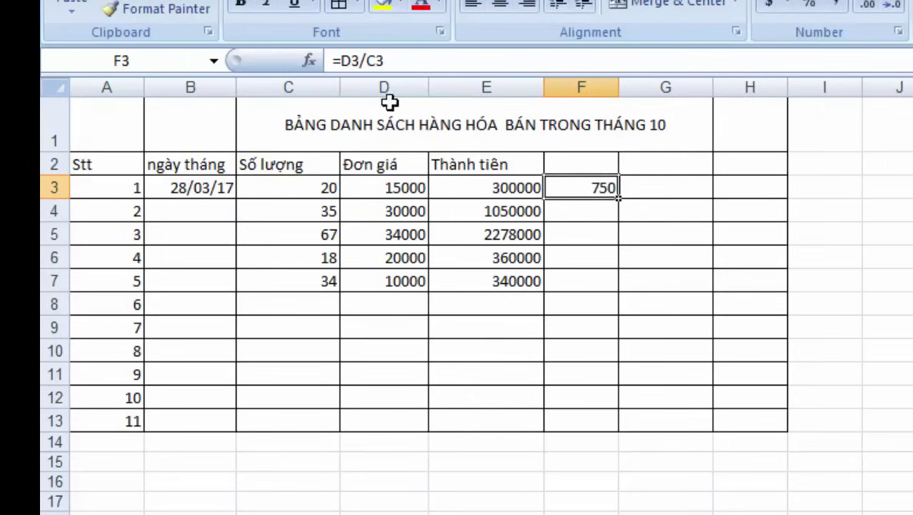
left_click(367, 62)
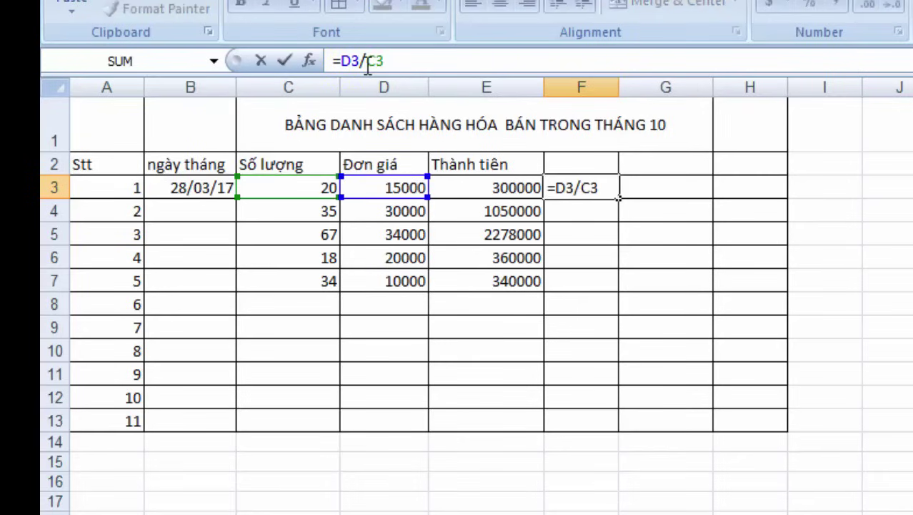
key("BackSpace")
type("-")
key("Return")
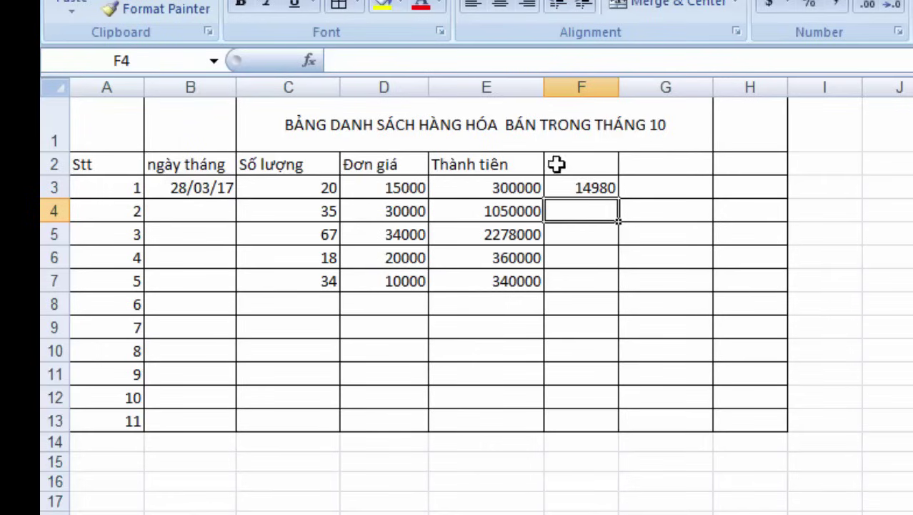
Step: Change the F3 formula to add D3 and C3
left_click(577, 189)
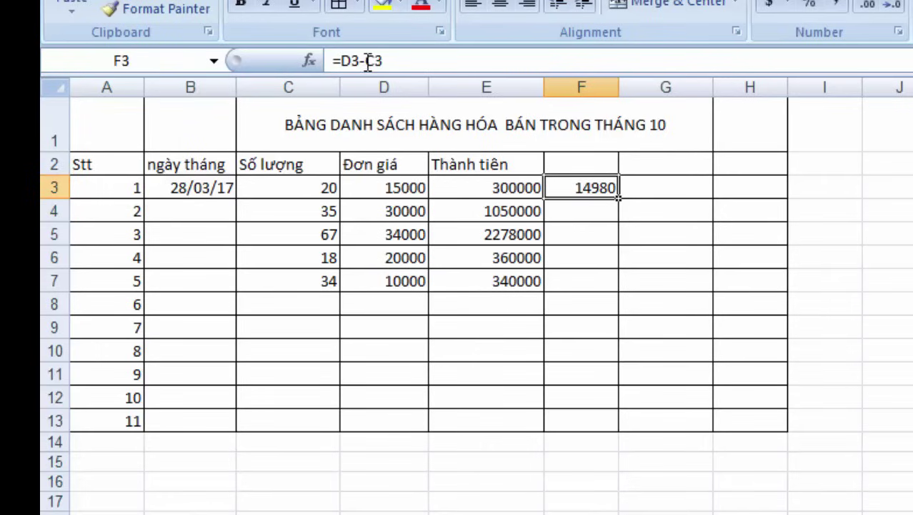
left_click(364, 61)
key("BackSpace")
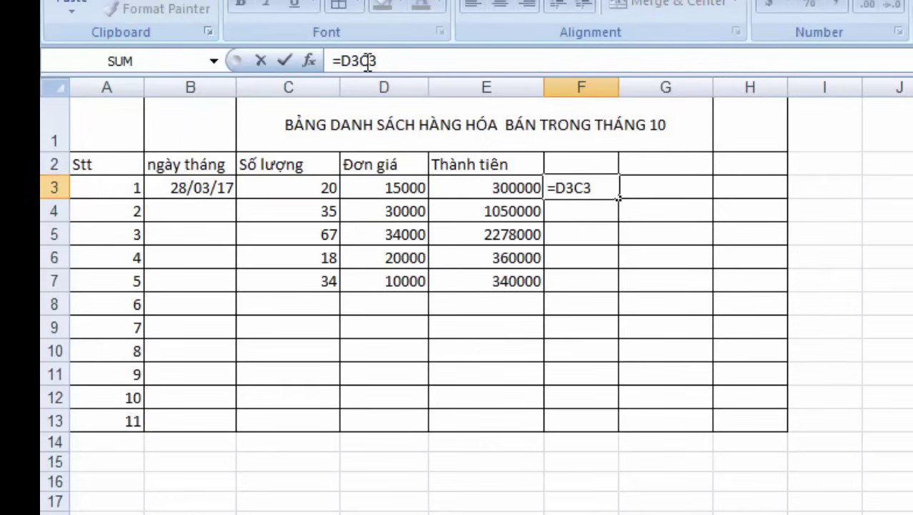
type("+")
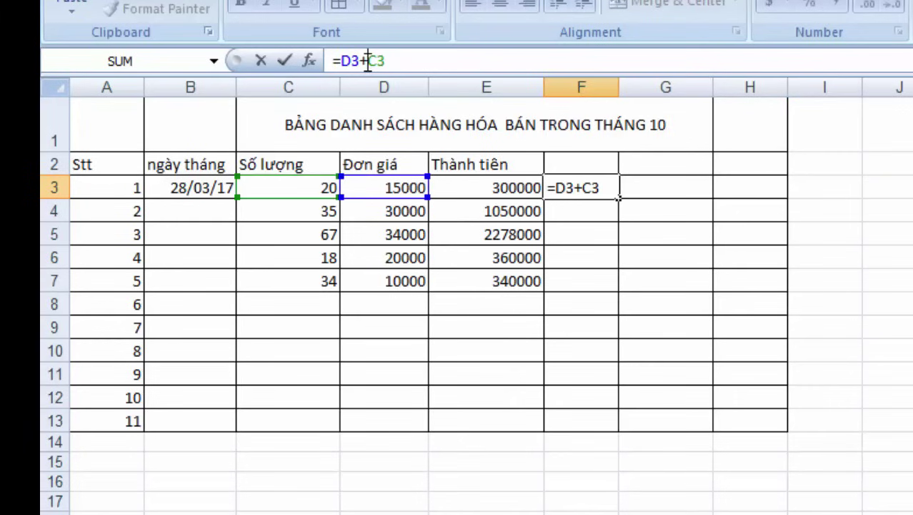
key("Return")
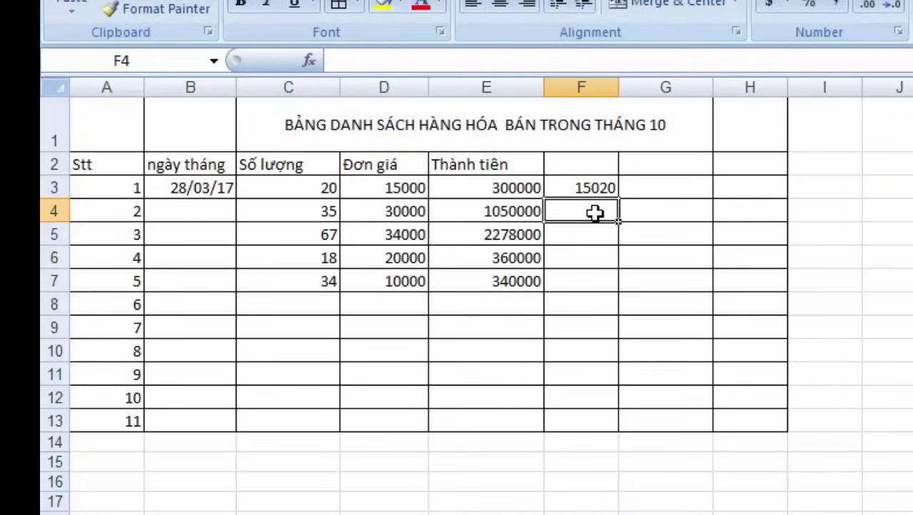
Step: Re-enter F3 as =C3/D3, showing 0.001333
left_click(592, 190)
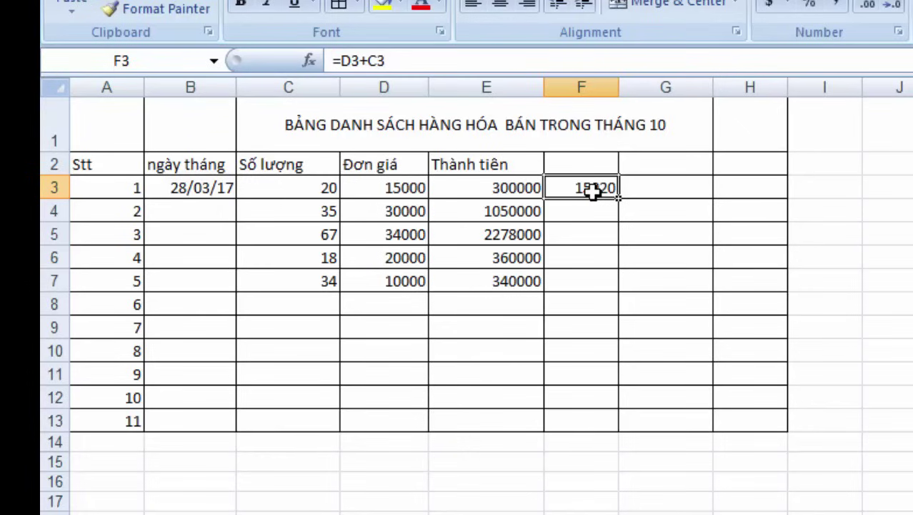
double_click(592, 190)
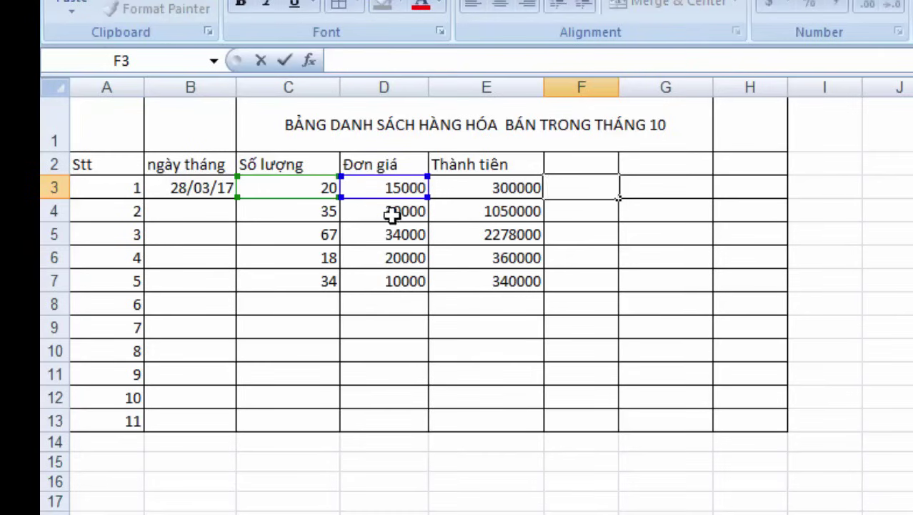
type("=")
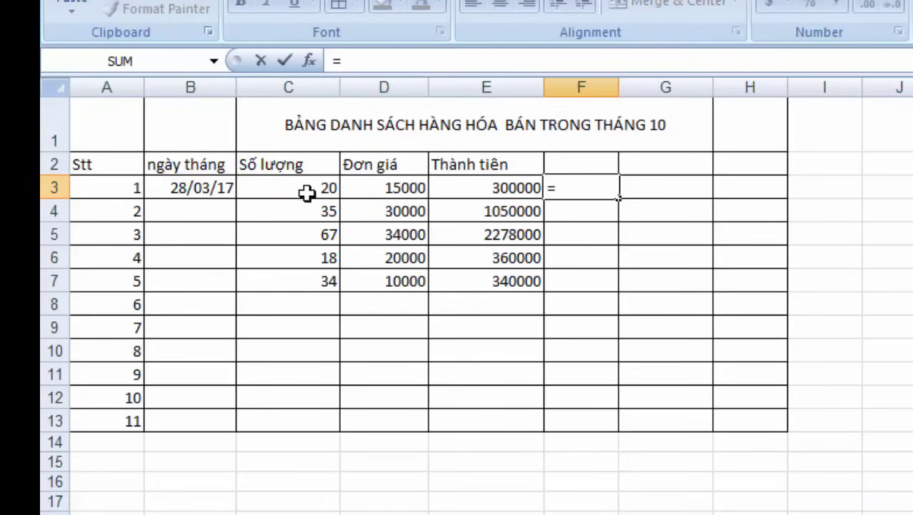
left_click(306, 192)
type("/")
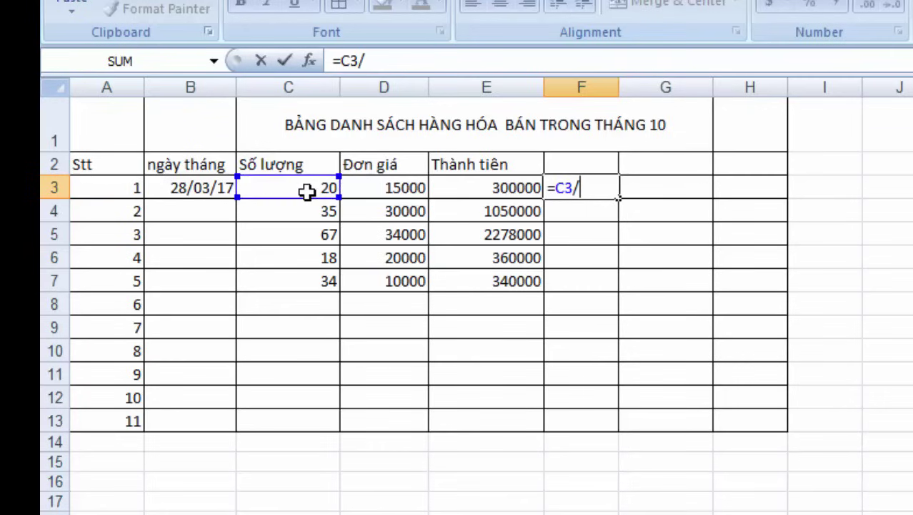
left_click(392, 191)
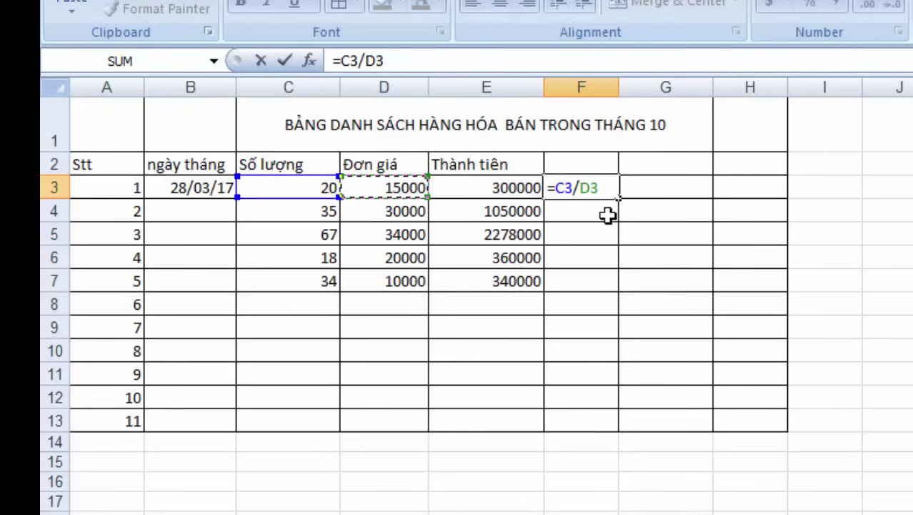
key("Return")
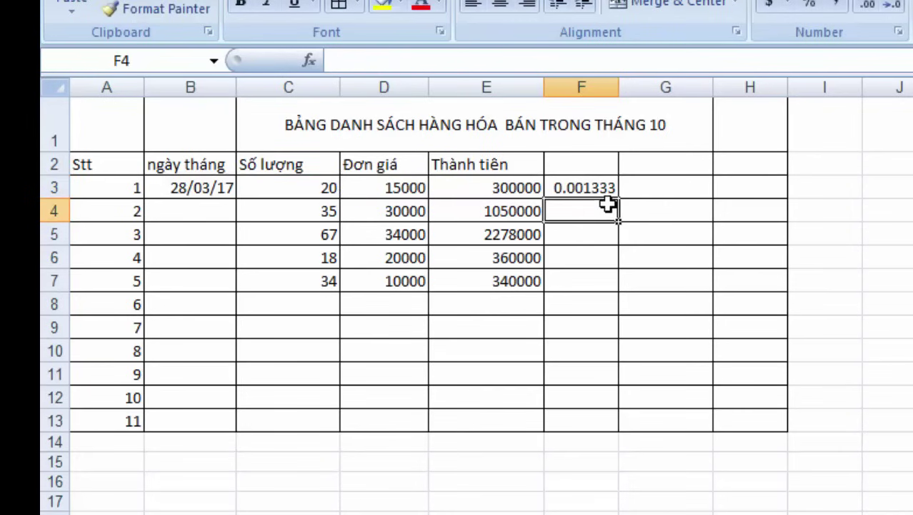
Step: Apply Percentage number format to F3 so it reads 0.13%
left_click(607, 187)
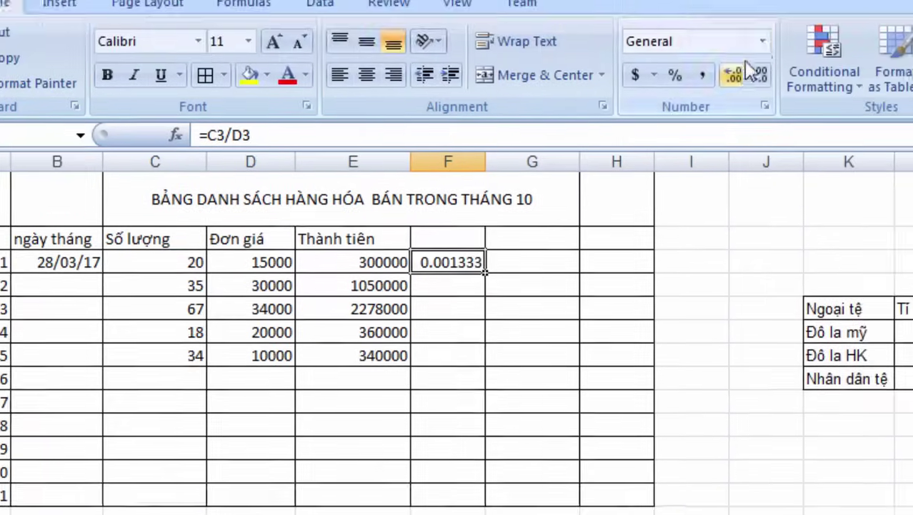
left_click(762, 41)
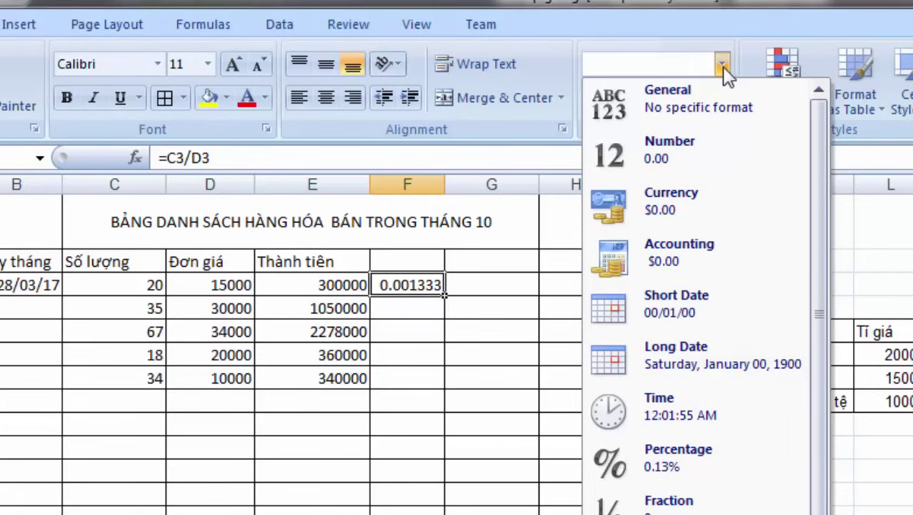
left_click(677, 450)
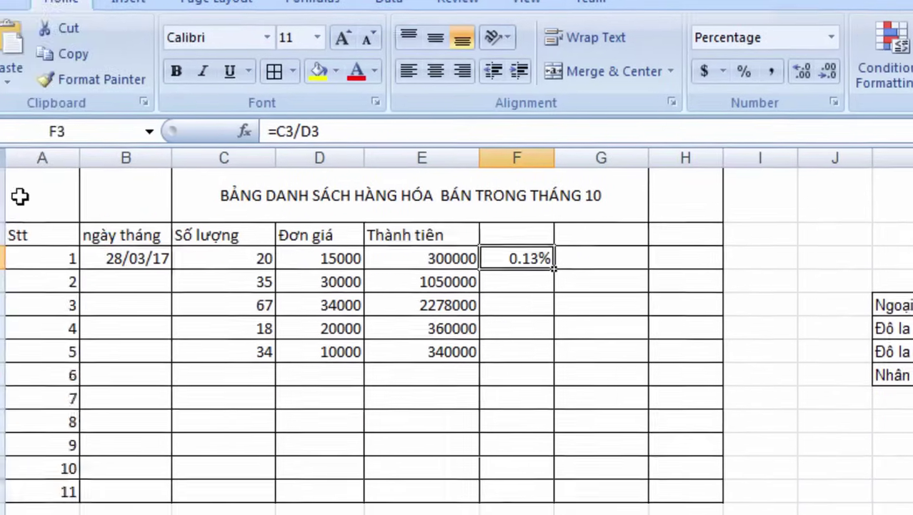
left_click_drag(20, 195, 672, 189)
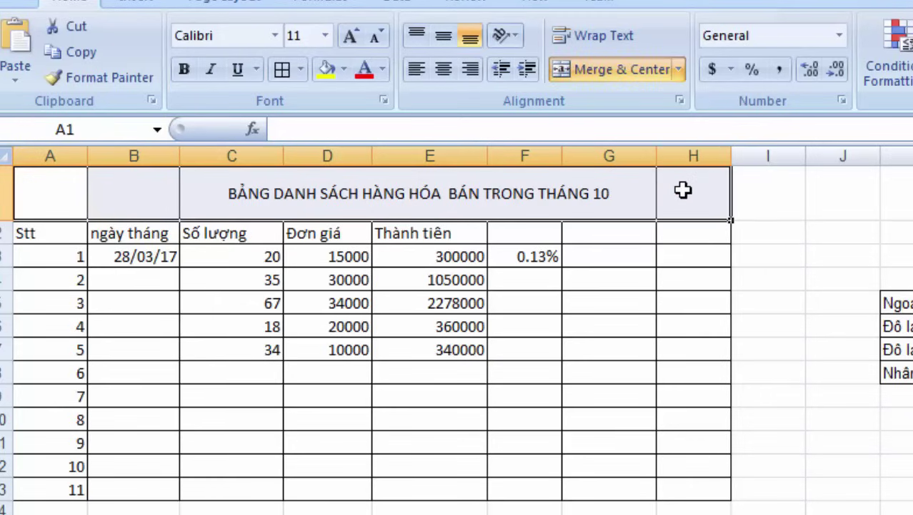
Step: Clear all borders from the title row A1:H1
left_click(300, 68)
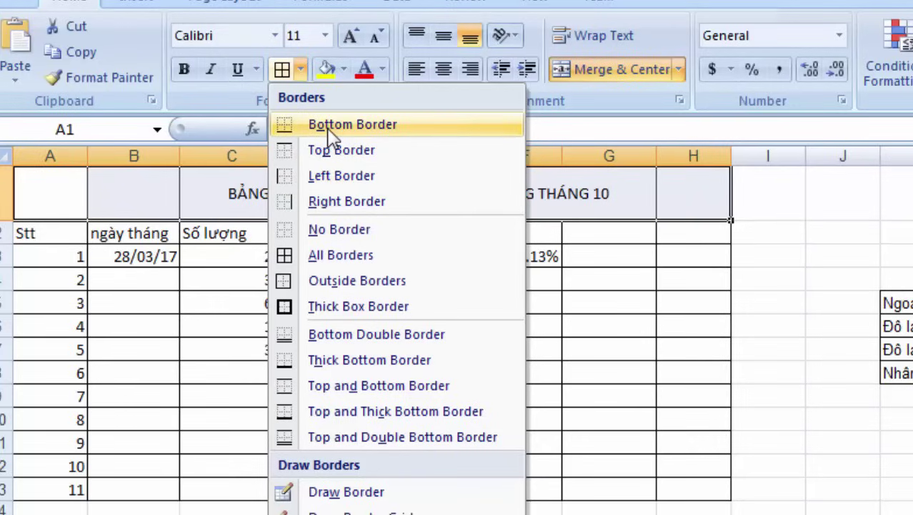
left_click(327, 126)
left_click(300, 69)
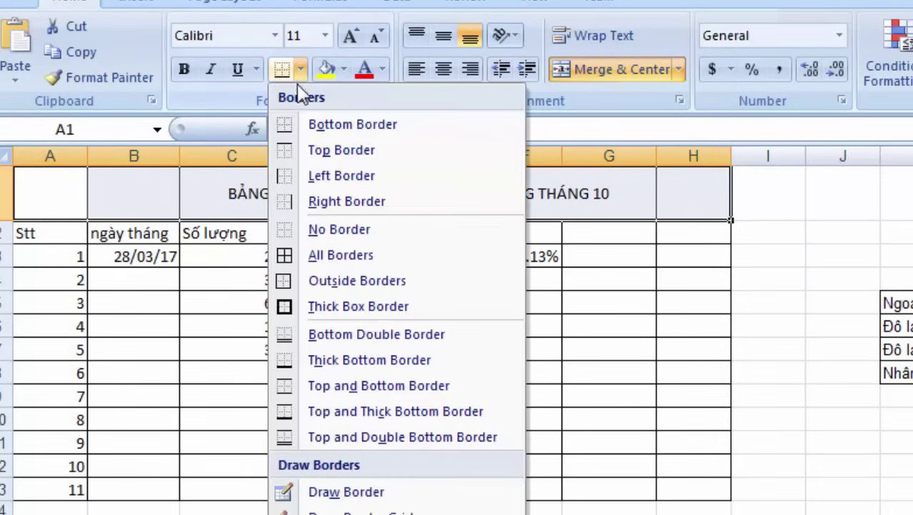
left_click(319, 232)
left_click(319, 230)
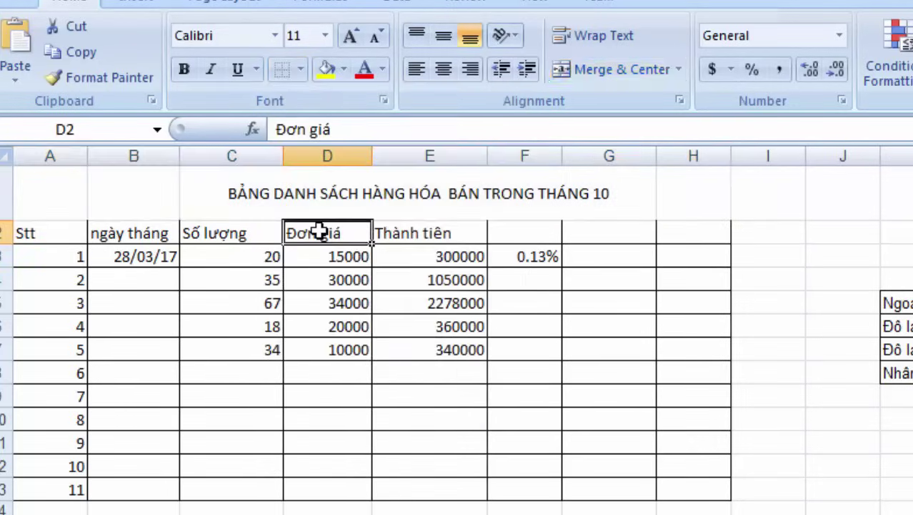
Step: Give the title row A1:H1 a bottom border and review the table's borders
left_click_drag(54, 213, 662, 191)
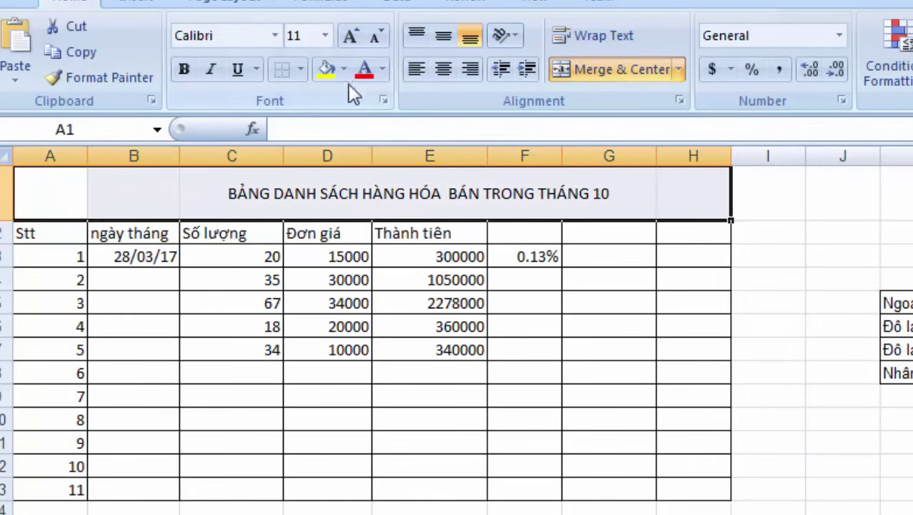
left_click(301, 69)
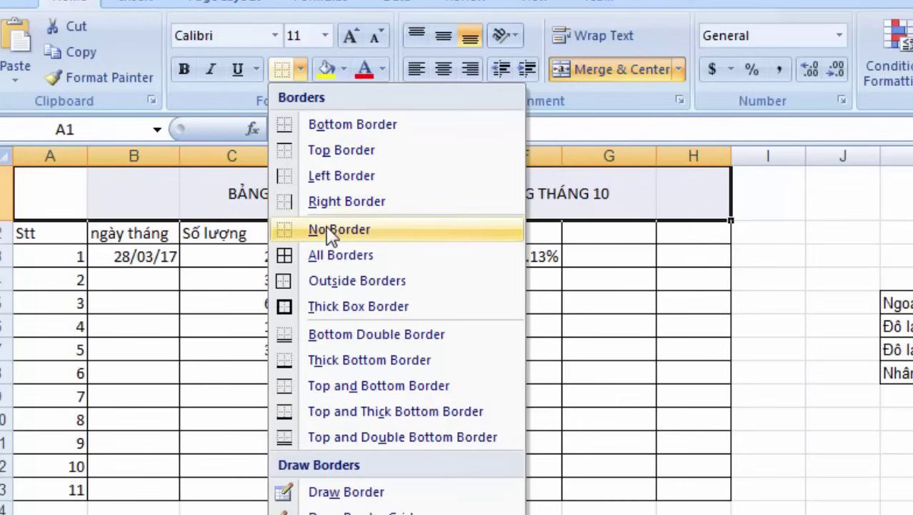
left_click(325, 126)
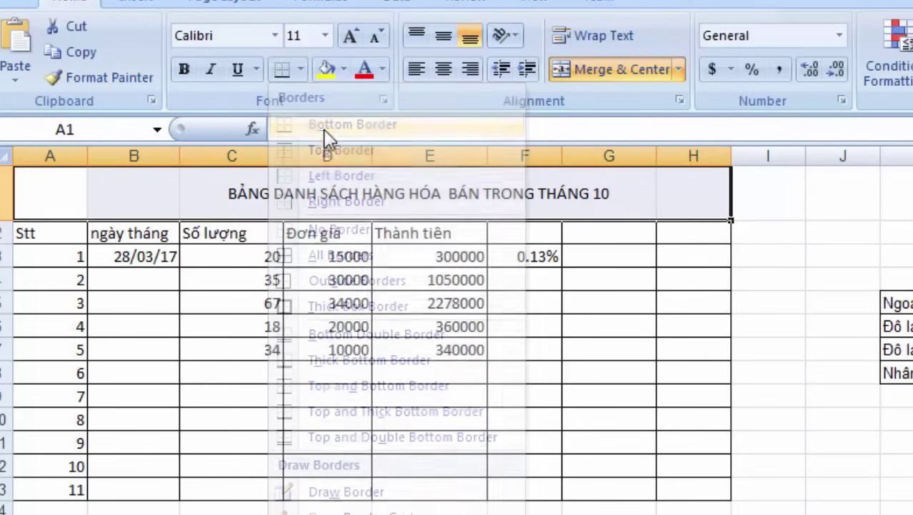
left_click(357, 327)
left_click_drag(25, 233, 689, 484)
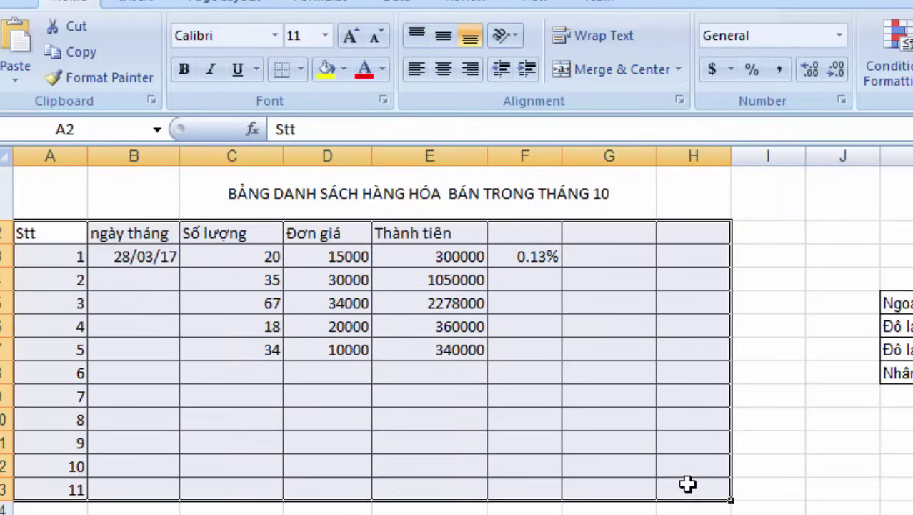
left_click(833, 499)
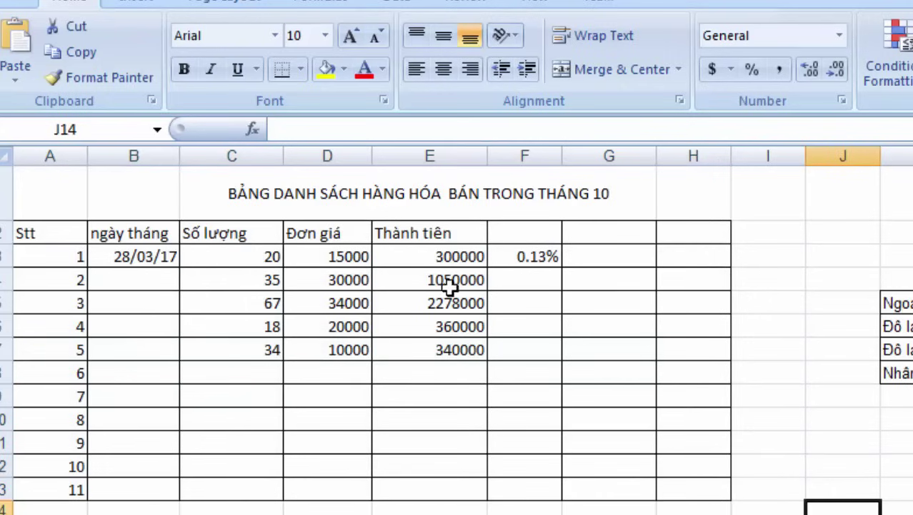
Step: Widen columns B and C and set the entire sheet's font to Times New Roman
left_click_drag(179, 159, 187, 159)
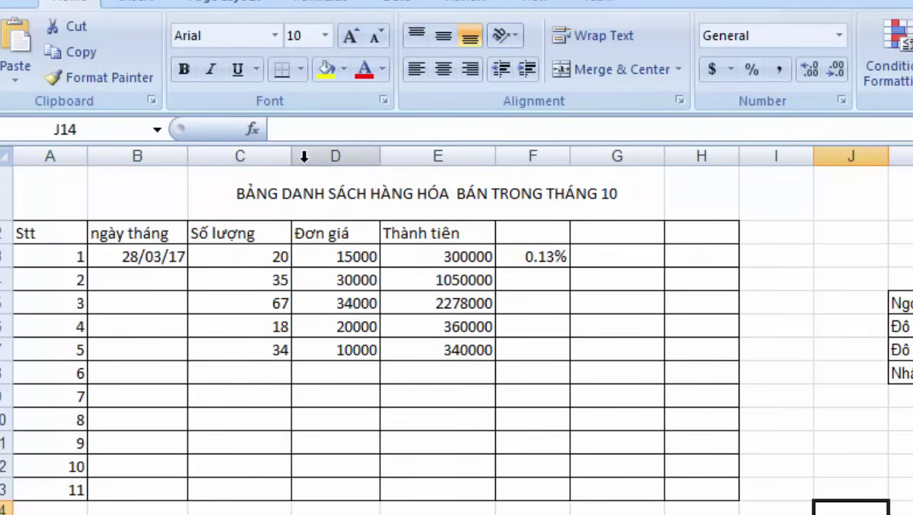
left_click_drag(291, 159, 299, 160)
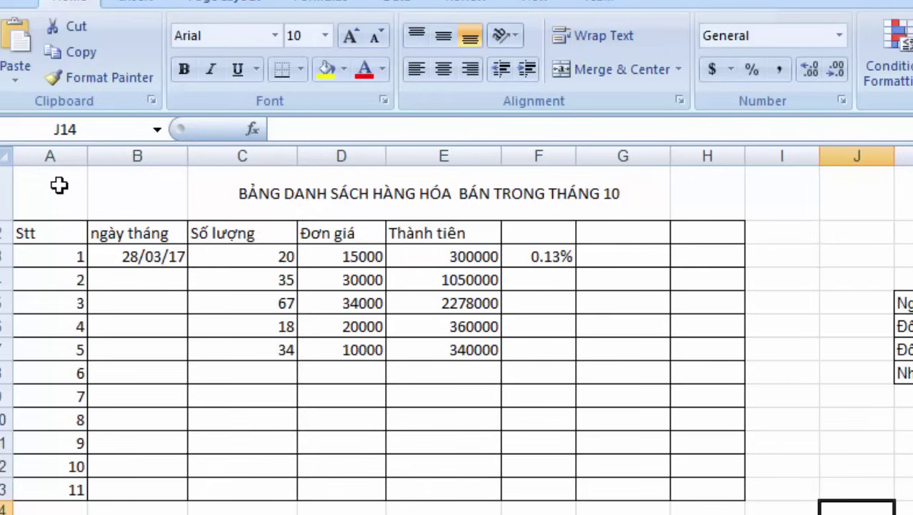
key("ctrl+a")
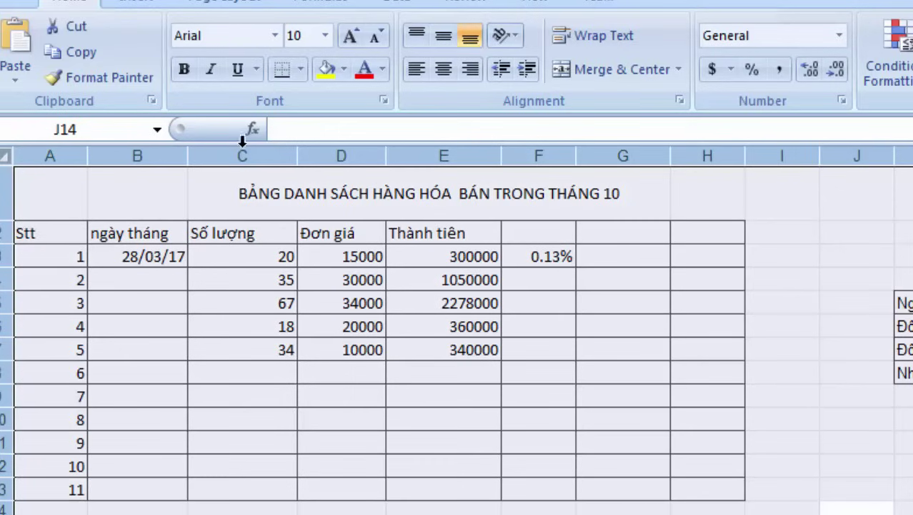
left_click(273, 37)
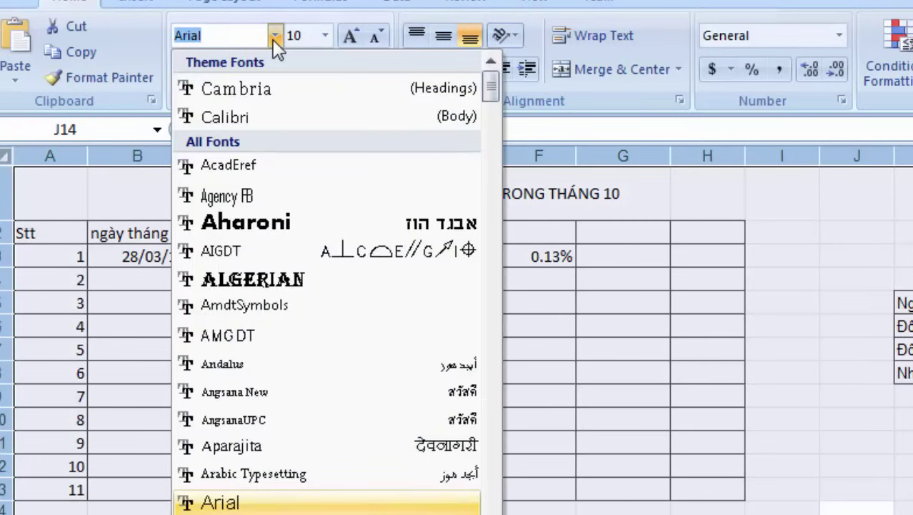
type("ti")
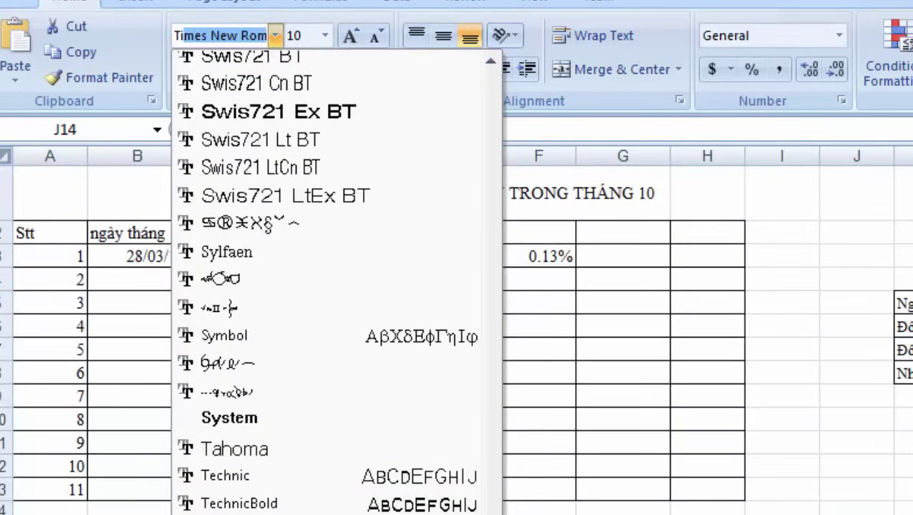
key("Return")
left_click(379, 509)
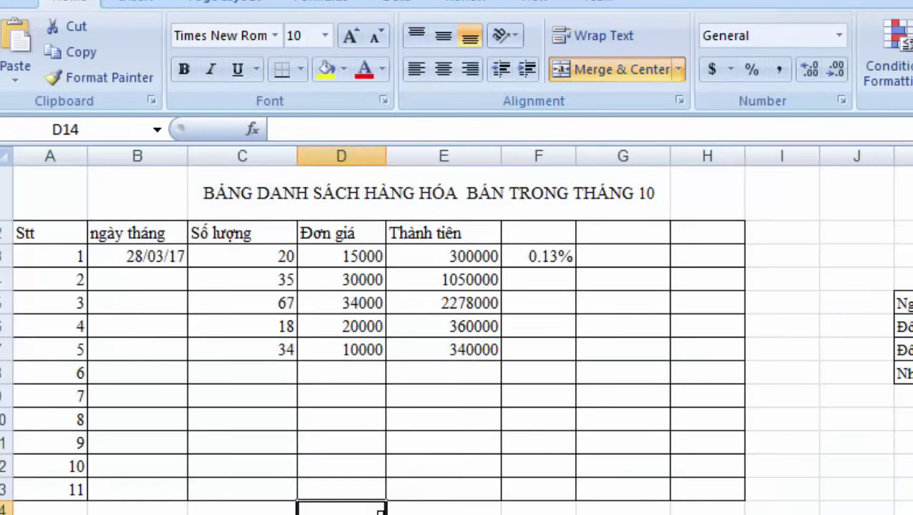
left_click(443, 514)
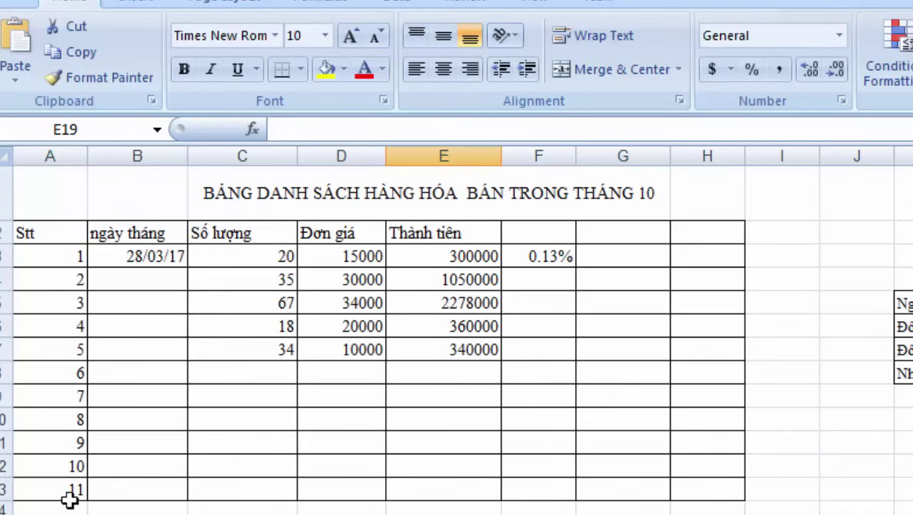
Step: Merge and center A13:D13 and enter the totals label 'Tổng tiền:'
mouse_move(69, 499)
left_mouse_down()
mouse_move(296, 500)
mouse_move(334, 491)
left_mouse_up()
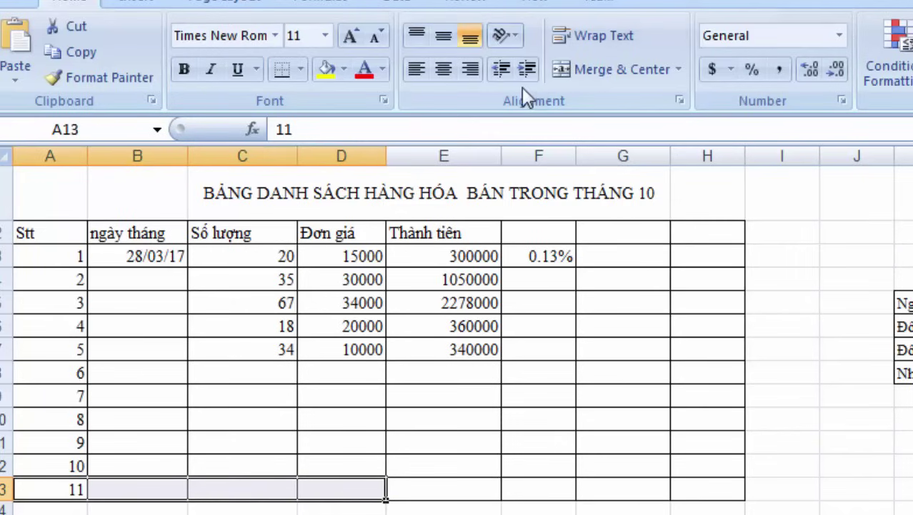
left_click(597, 75)
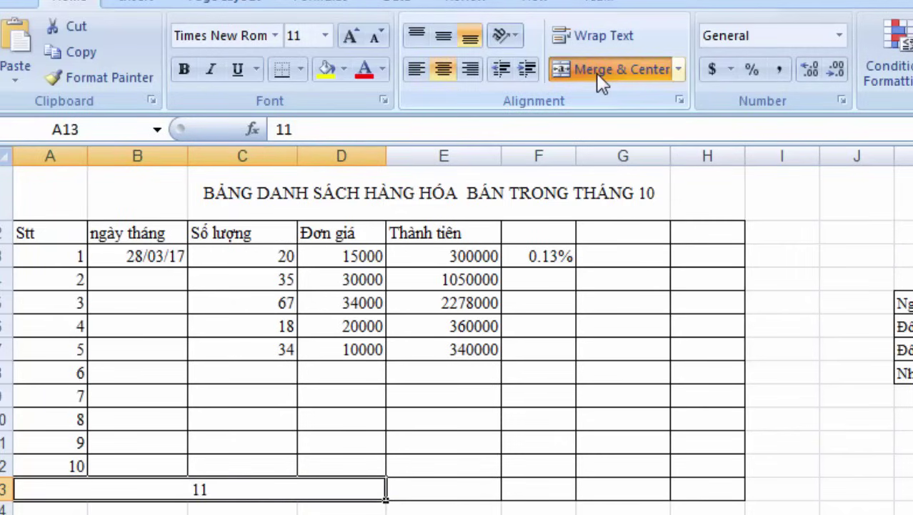
type("Tông ")
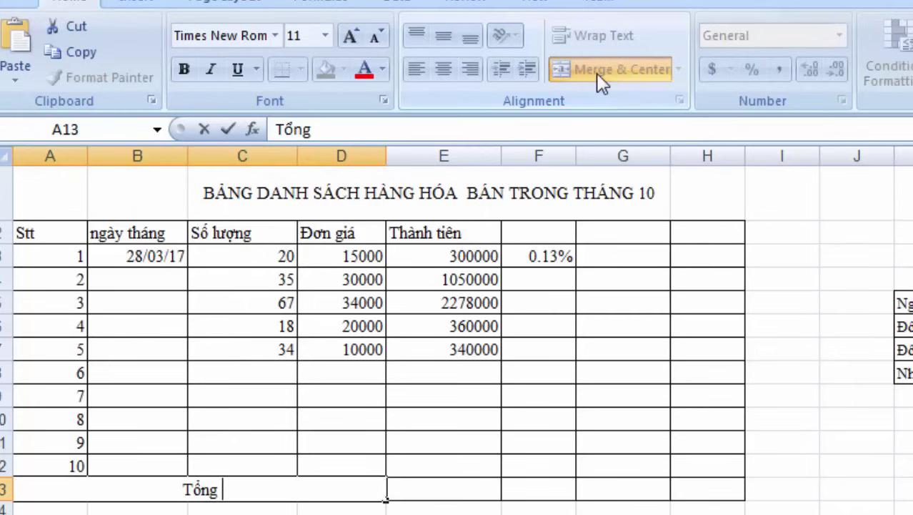
type("tiền")
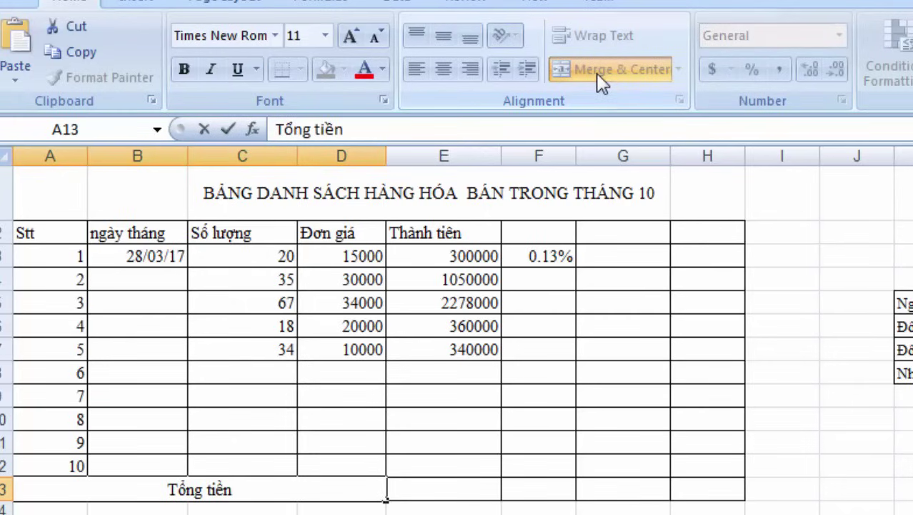
type(":")
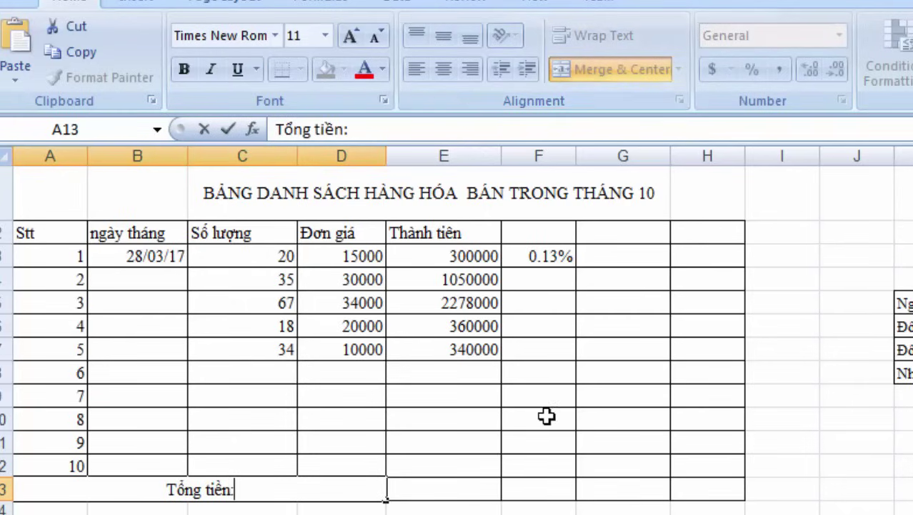
left_click(465, 490)
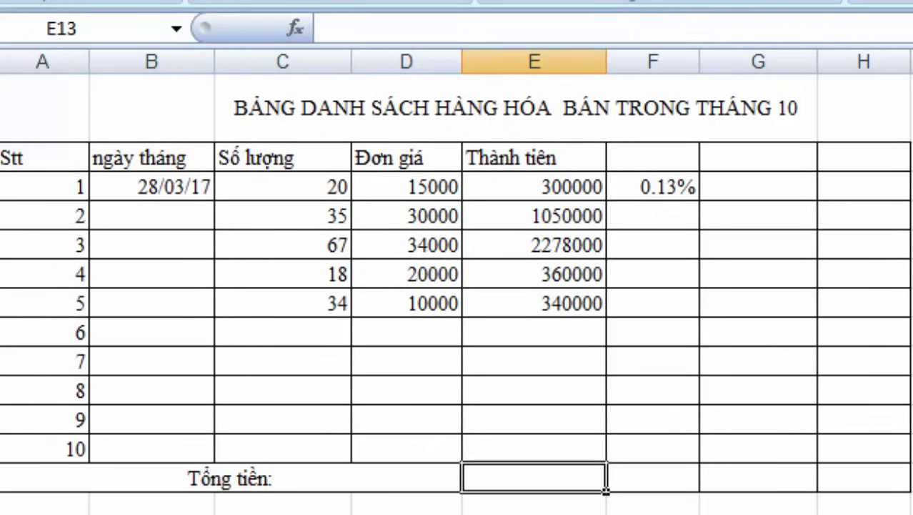
Step: Enter =SUM(E3:E7) in E13 to total the Thành tiền column as 4328000
type("=")
key("BackSpace")
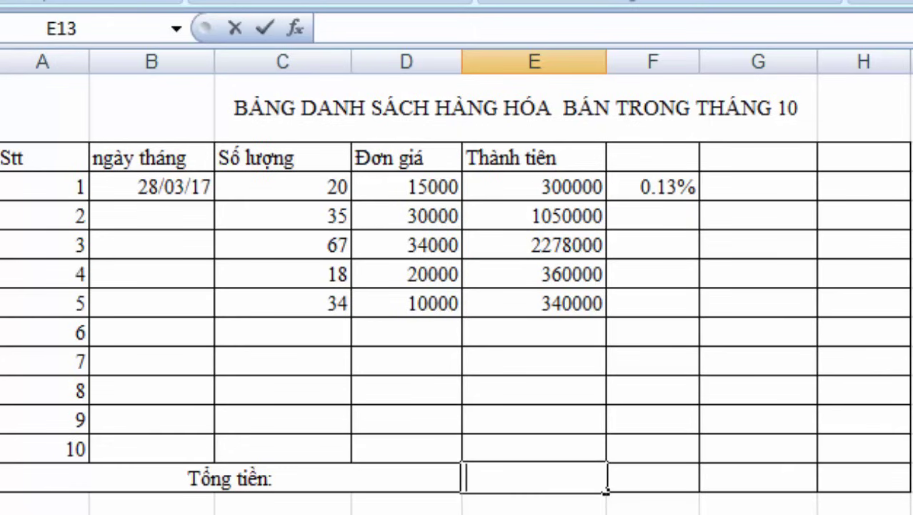
type("=su")
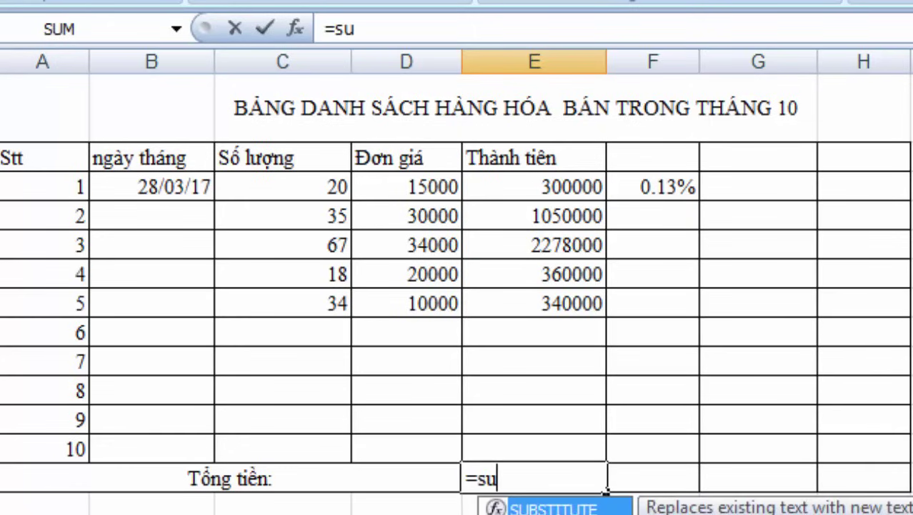
type("m")
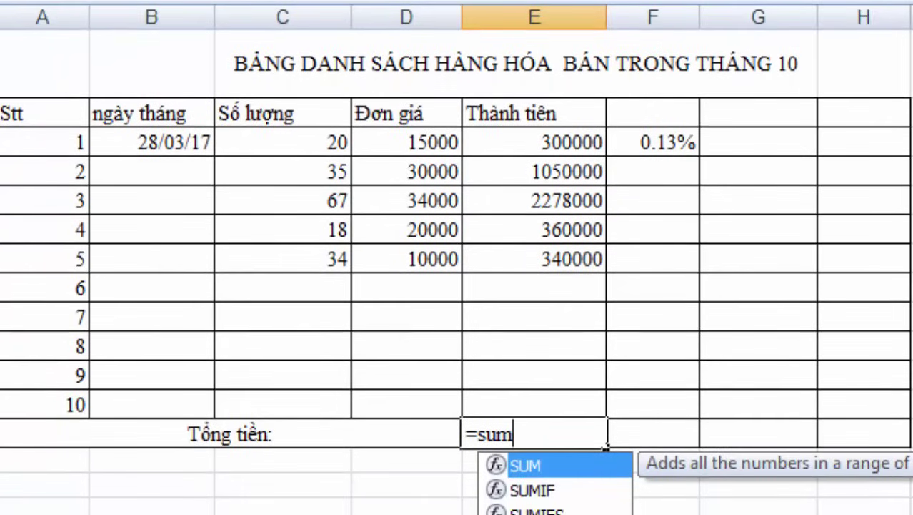
type("(")
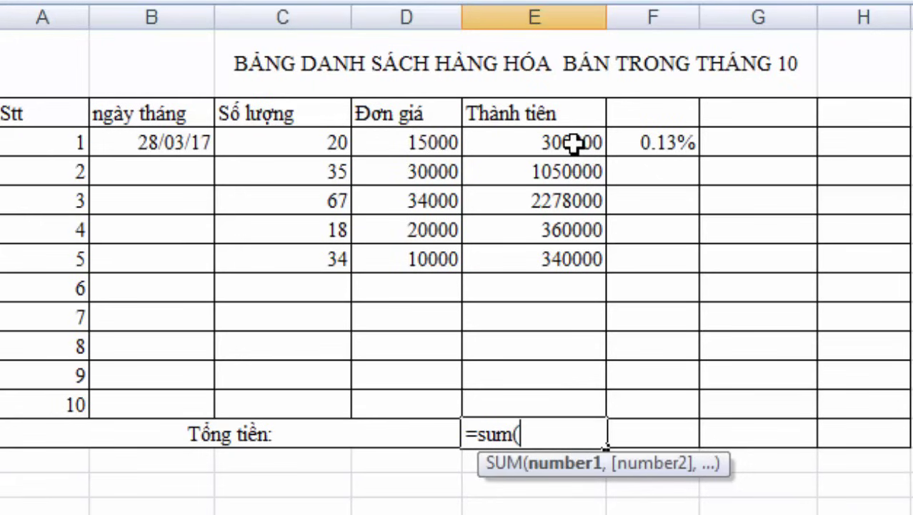
left_click_drag(574, 143, 578, 249)
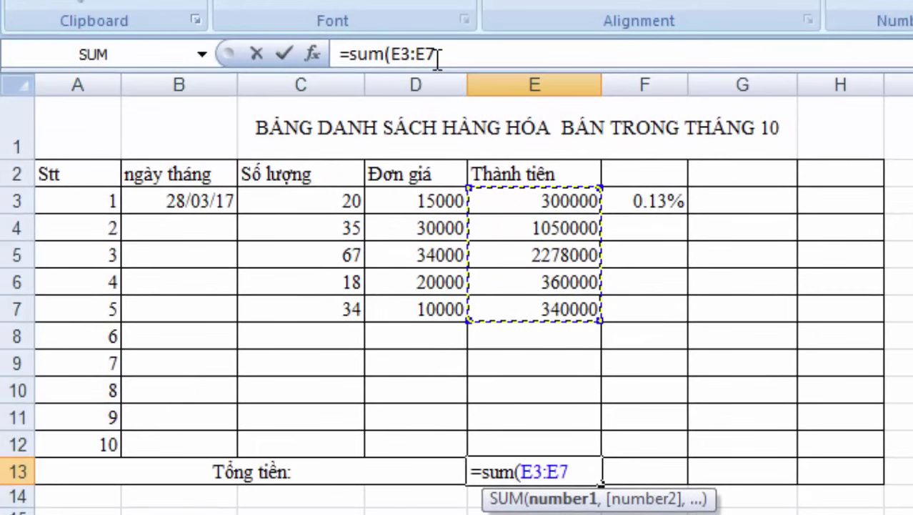
type(")")
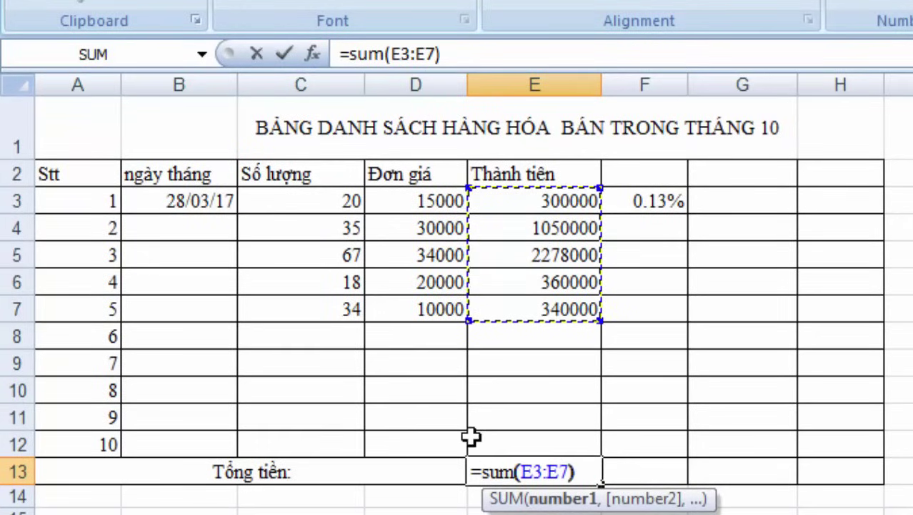
key("Return")
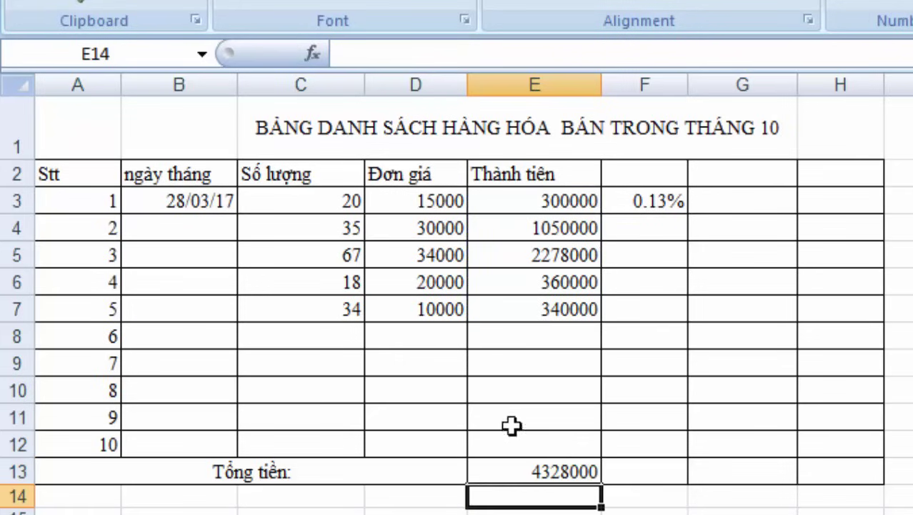
left_click(543, 475)
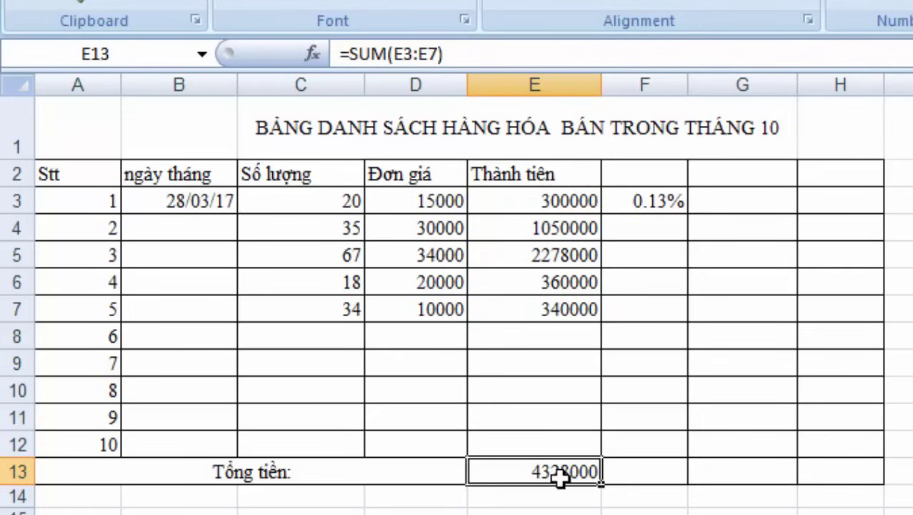
Step: Unmerge the Tổng tiền label and merge and center it across A13:B13 only
left_click(417, 476)
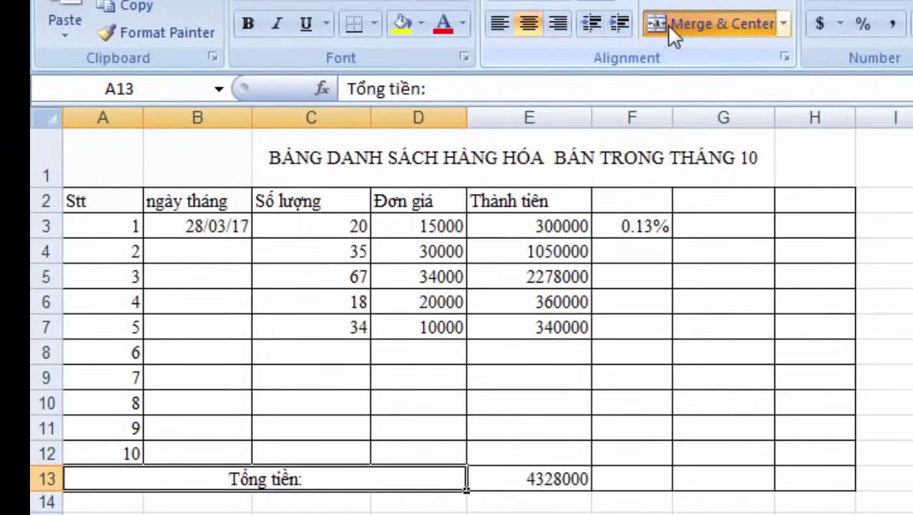
left_click(672, 24)
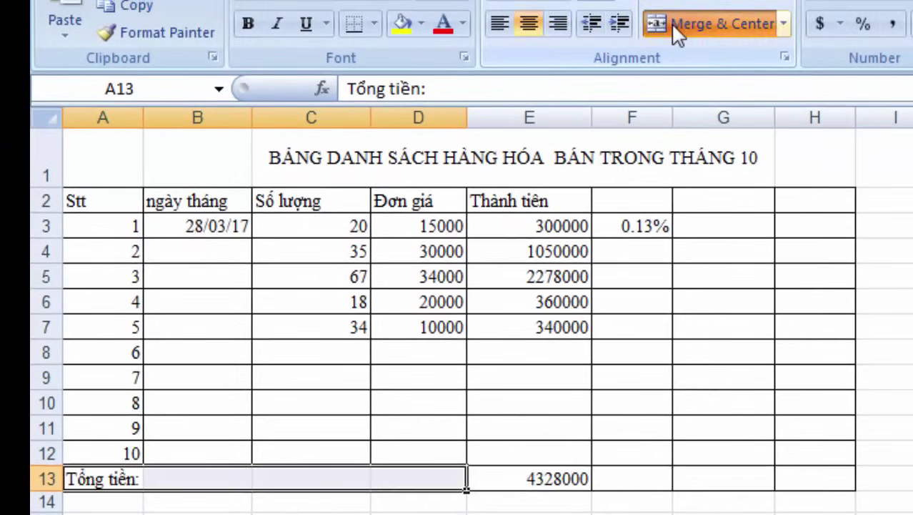
left_click(361, 472)
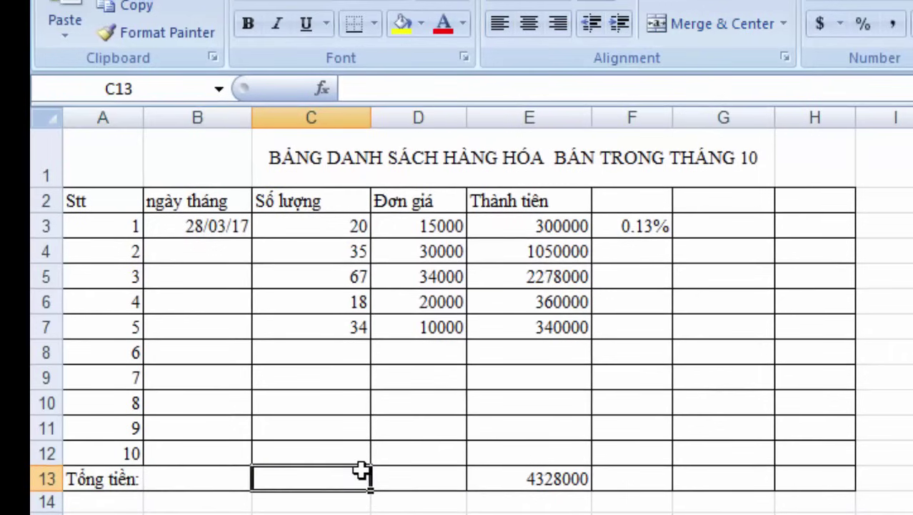
left_click_drag(79, 479, 170, 478)
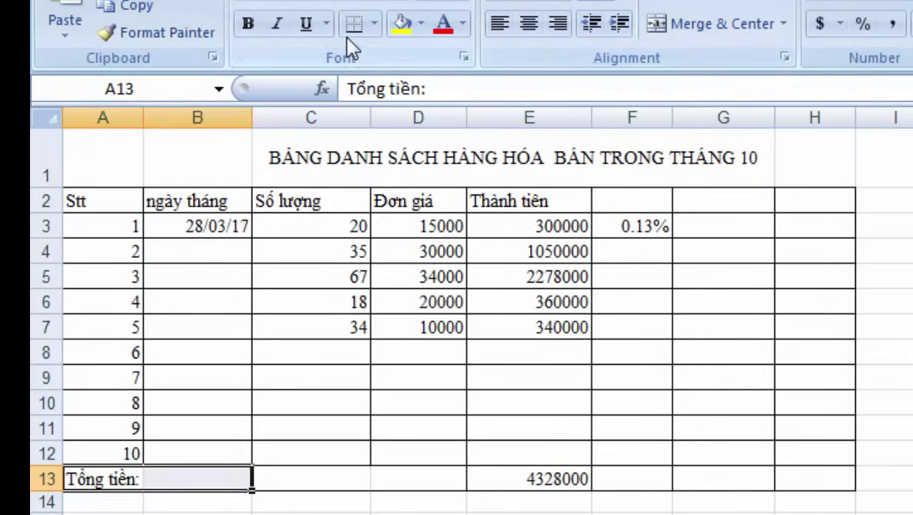
left_click(695, 29)
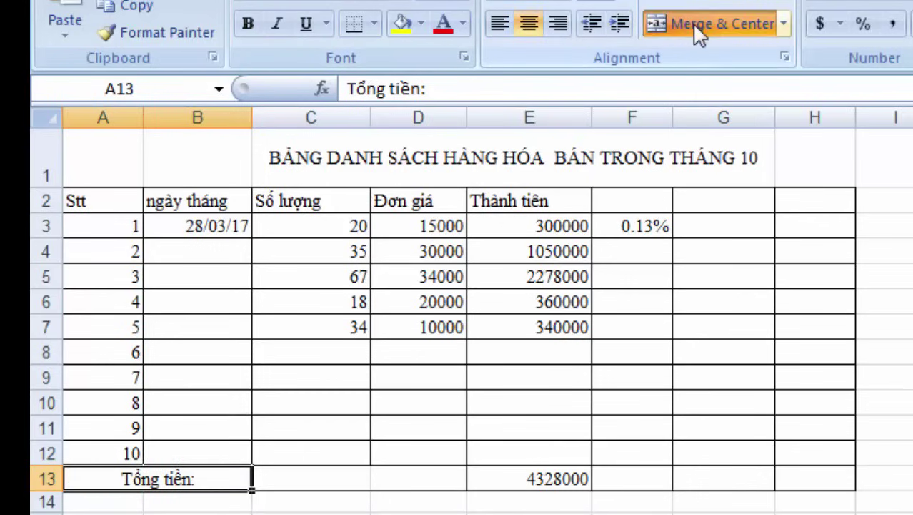
Step: Add all-side borders to cells C13 and D13 in the totals row
left_click(402, 472)
left_click(375, 23)
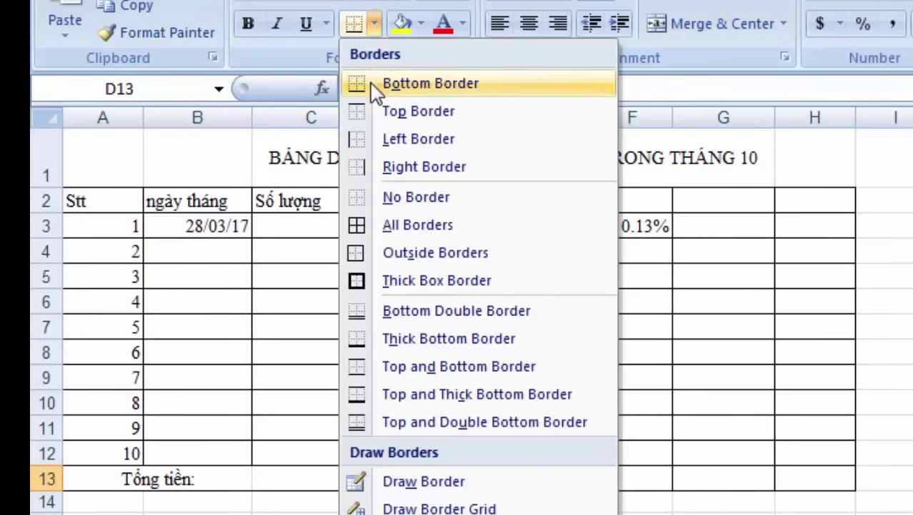
left_click(402, 225)
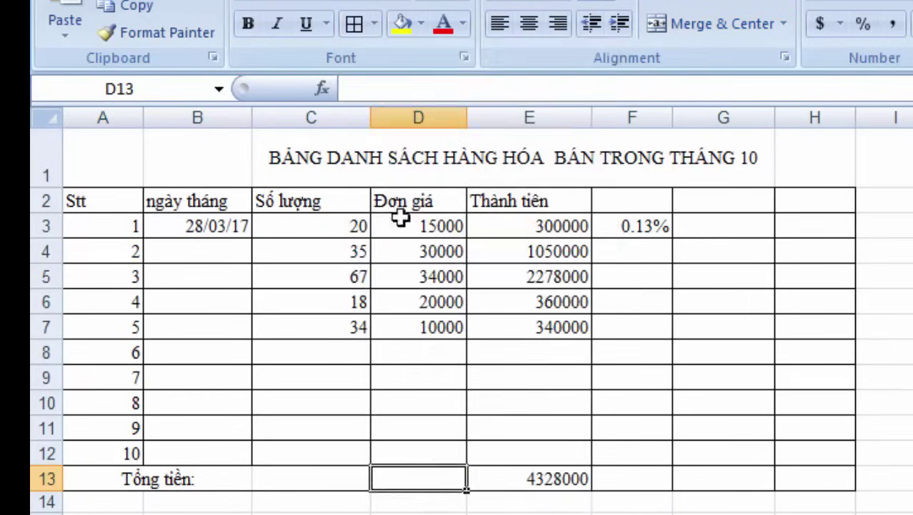
left_click(401, 512)
left_click(312, 477)
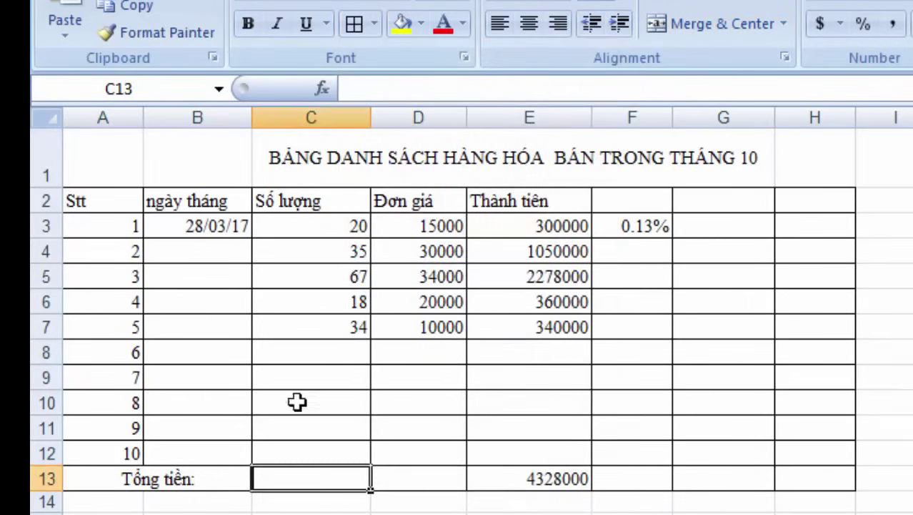
left_click(363, 27)
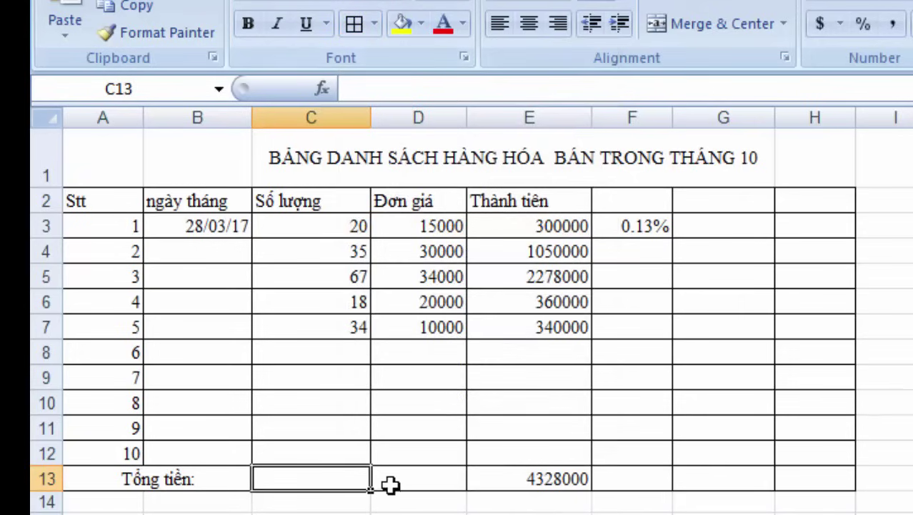
left_click(417, 481)
Step: Enter =SUM(D3:D7) in D13, totalling the Đơn giá column to 109000
type("=")
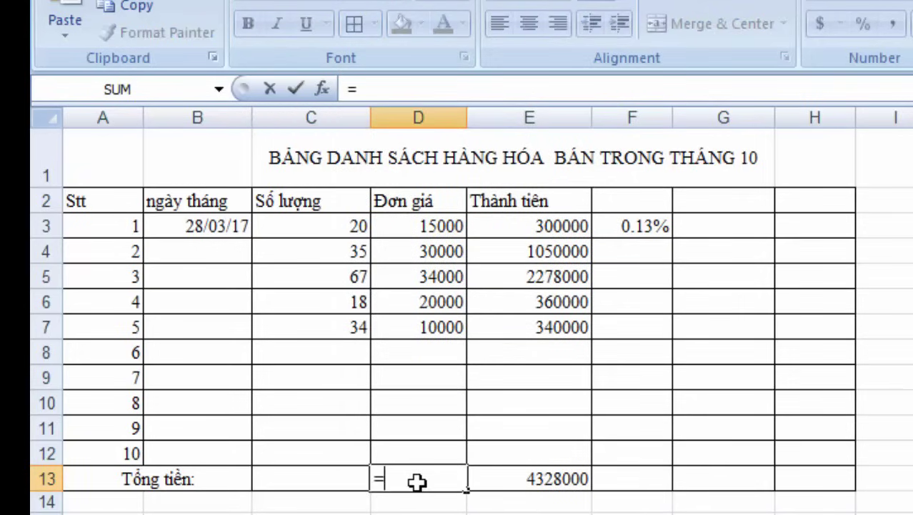
type("sum")
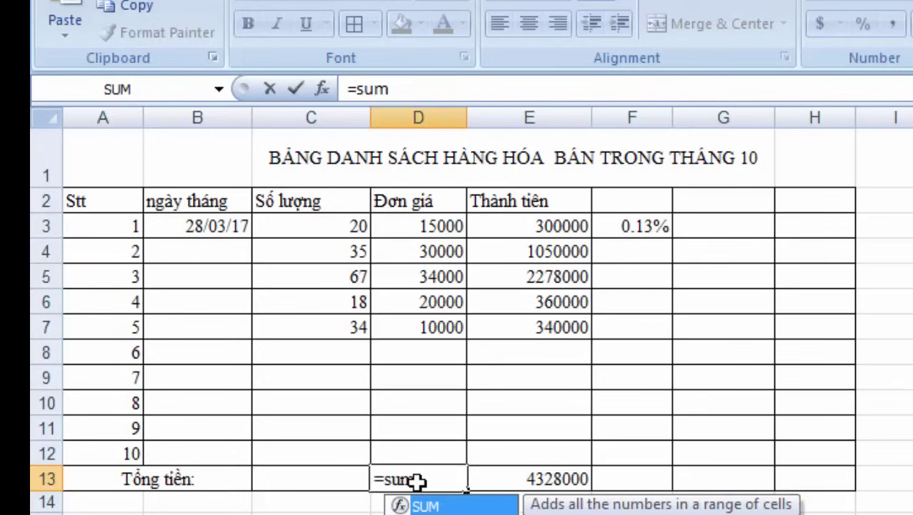
type("(")
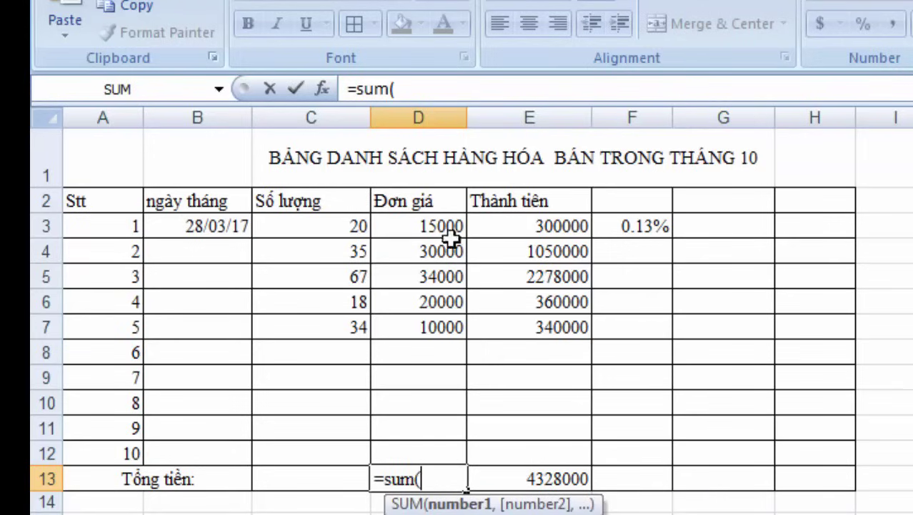
left_click_drag(440, 216, 446, 321)
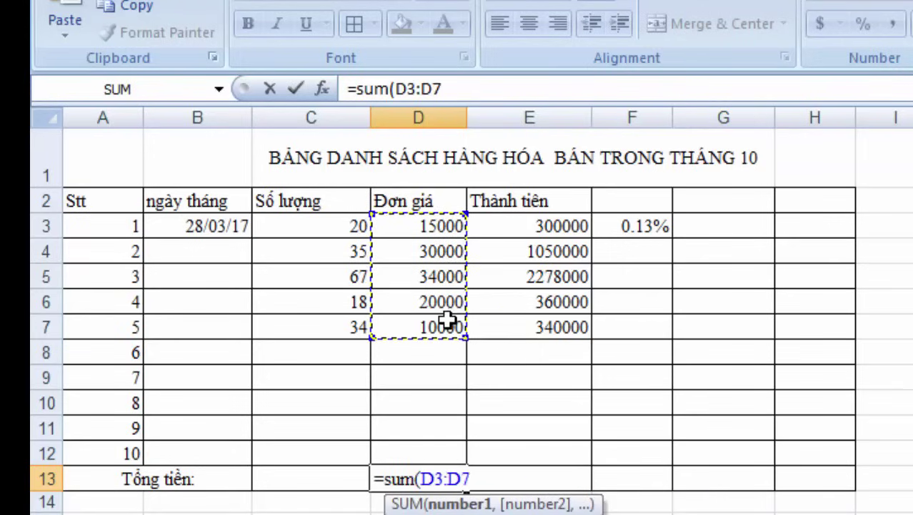
type(")")
key("Return")
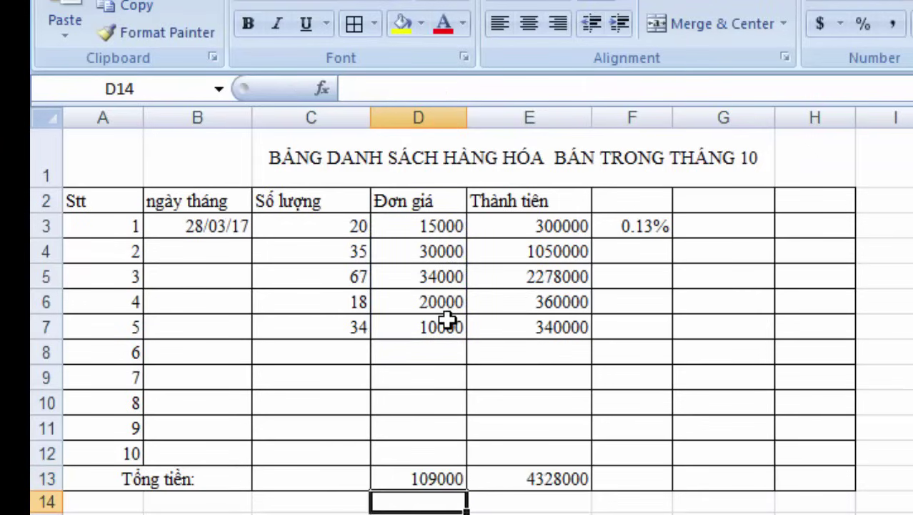